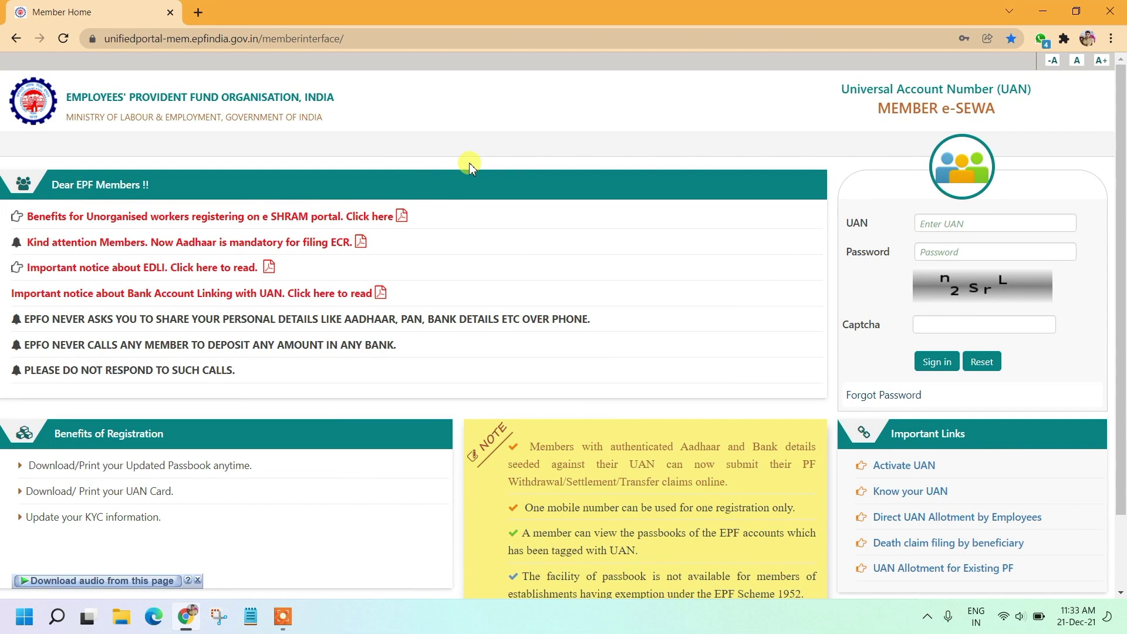
# Sign in to the EPFO member portal and dismiss the e-nomination alert.
pyautogui.doubleClick(867, 251)
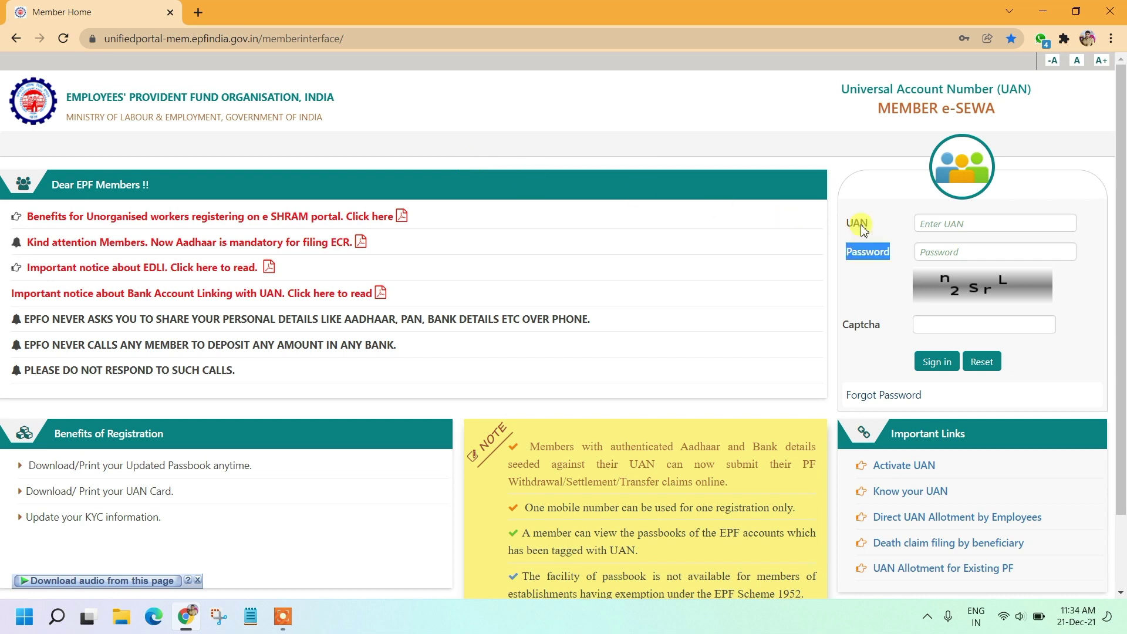
pyautogui.click(863, 257)
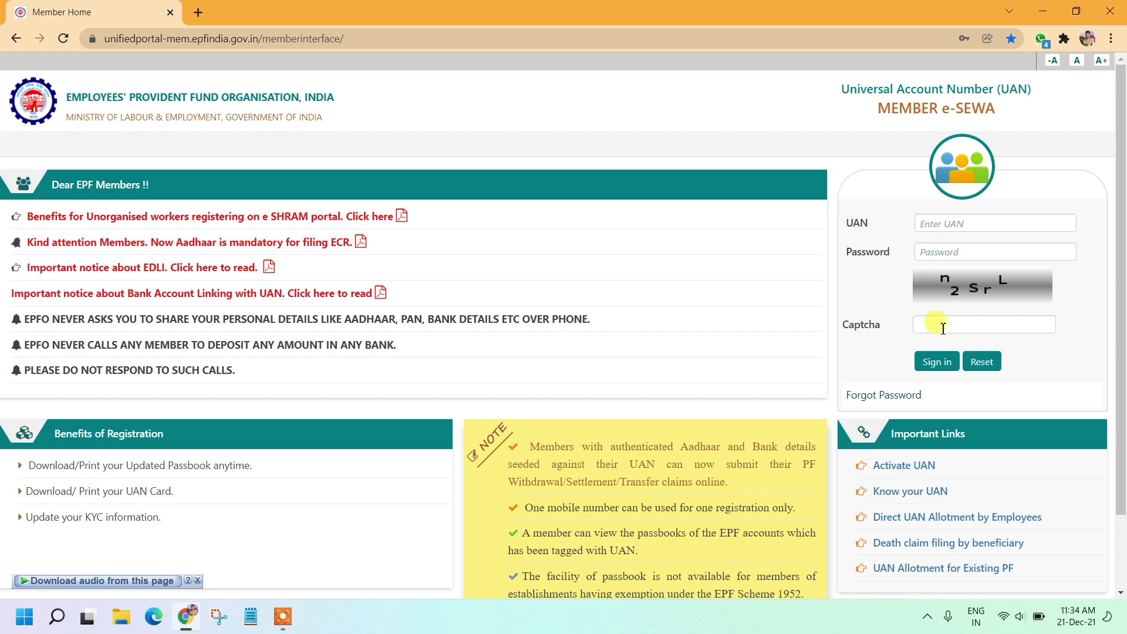
pyautogui.click(937, 376)
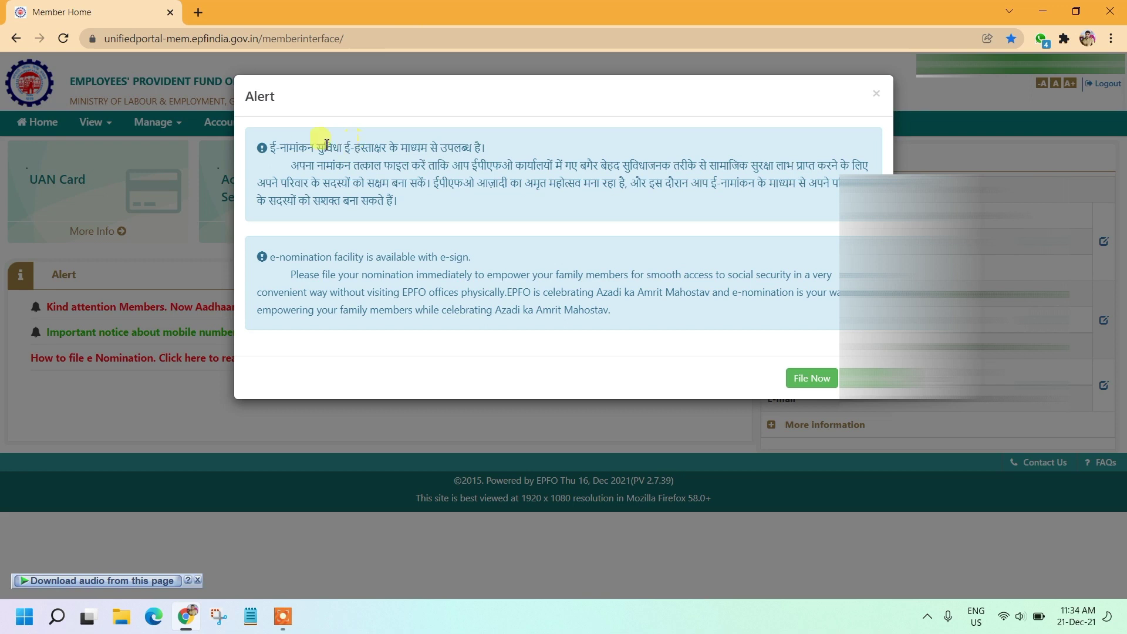
pyautogui.moveTo(267, 151); pyautogui.dragTo(285, 146)
pyautogui.click(901, 170)
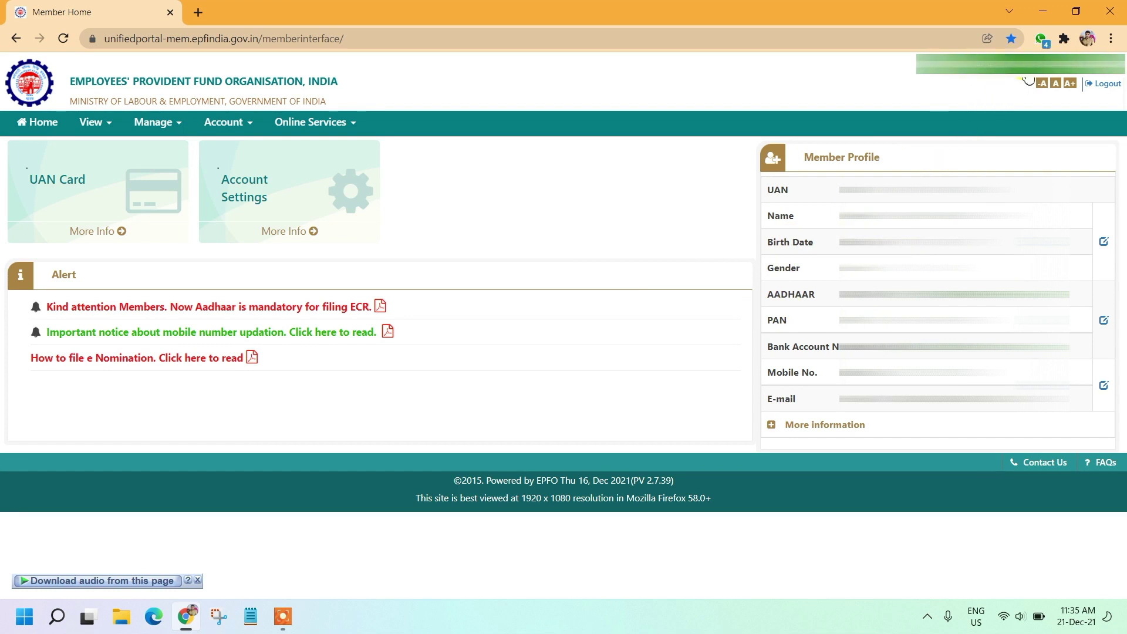
# Open the member account's E-Nomination page and declare Yes for having a family.
pyautogui.click(159, 130)
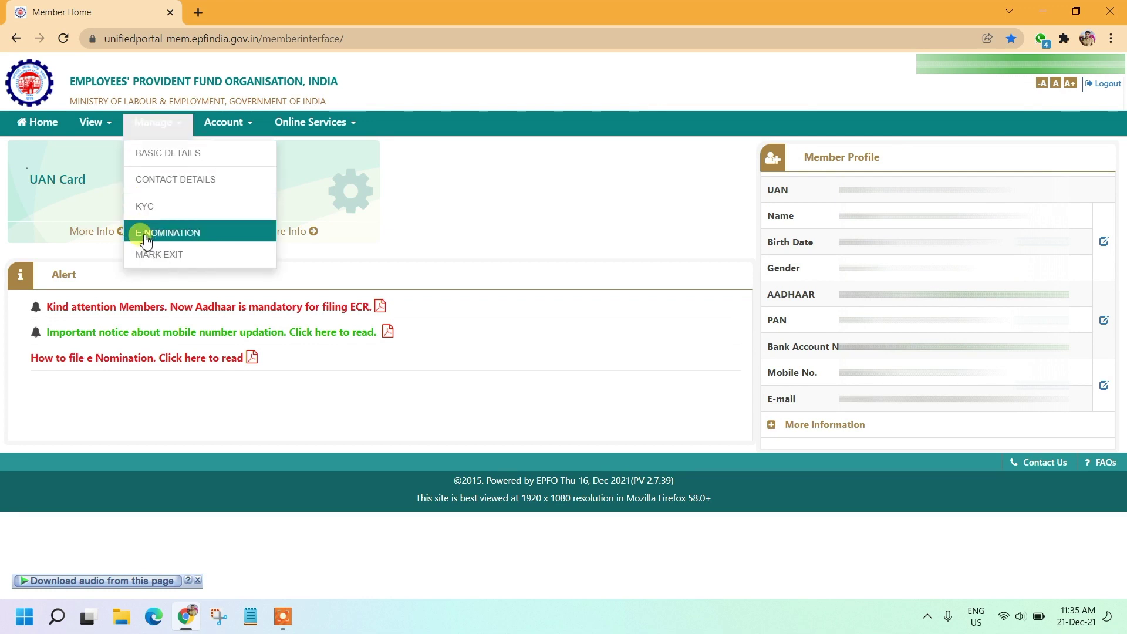
pyautogui.click(186, 234)
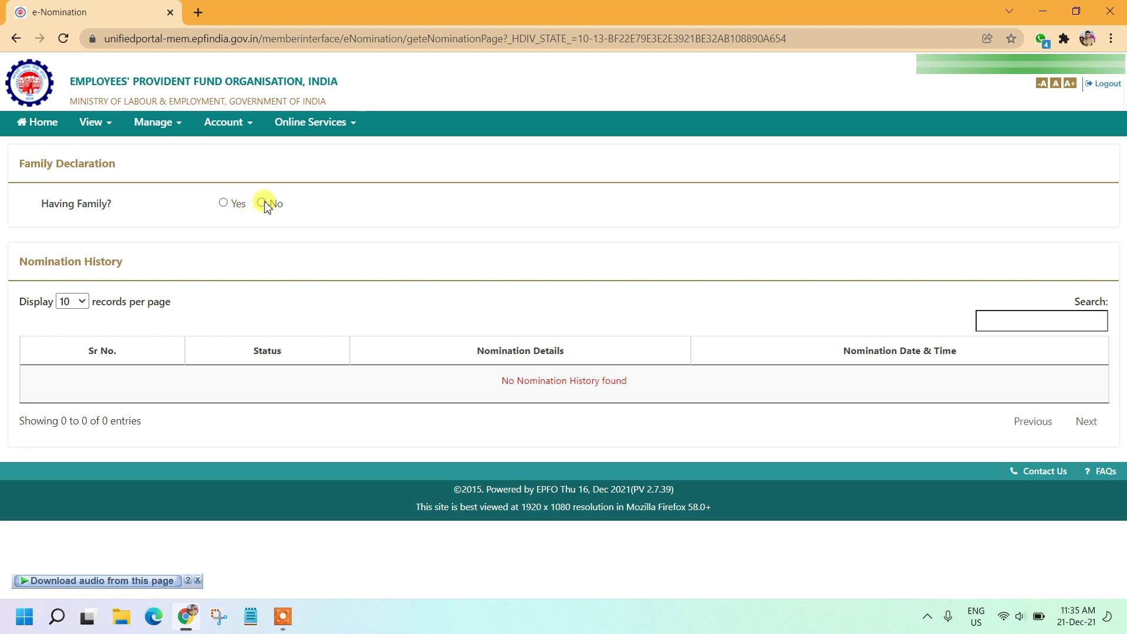
pyautogui.click(225, 203)
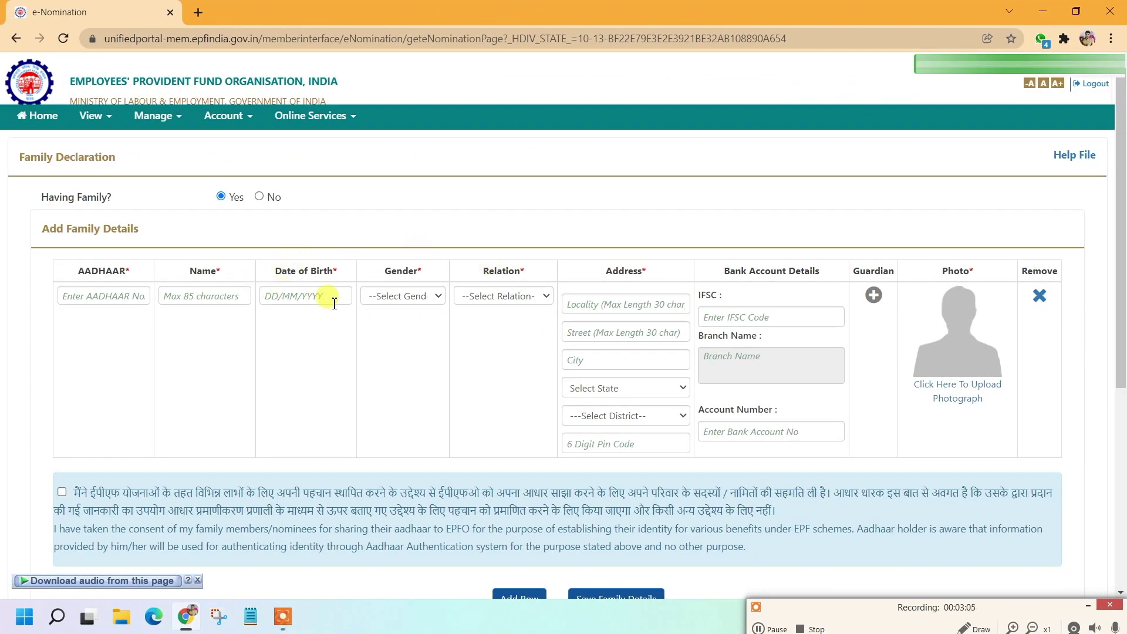
# Examine the family details fields: Aadhaar, name, date of birth, gender, relation choices, address, bank account details and photo.
pyautogui.doubleClick(85, 273)
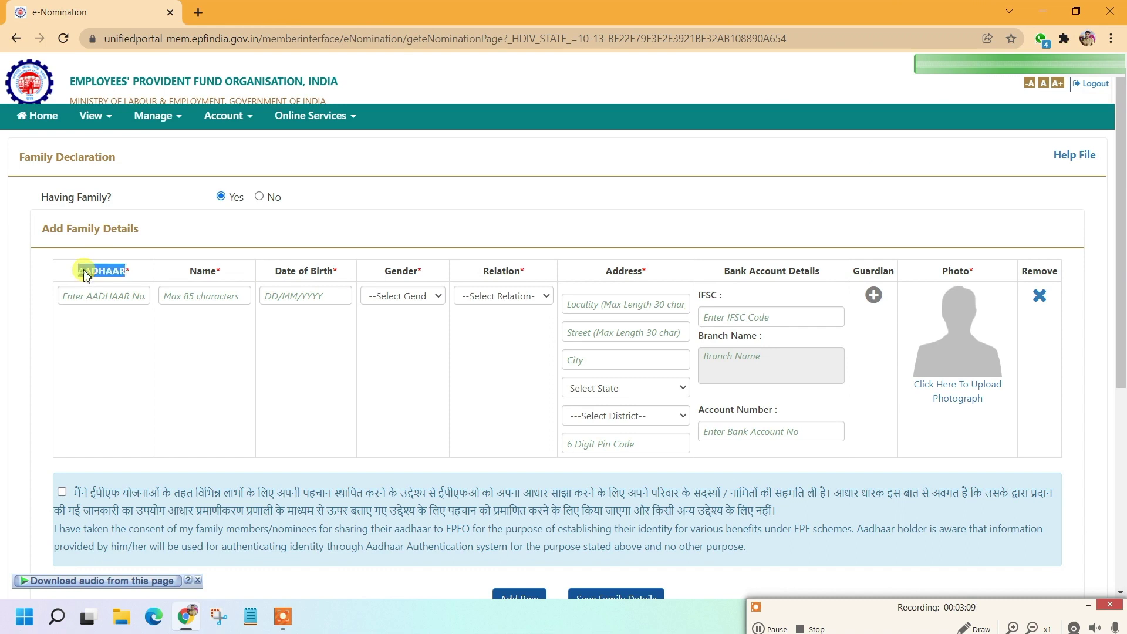
pyautogui.doubleClick(212, 272)
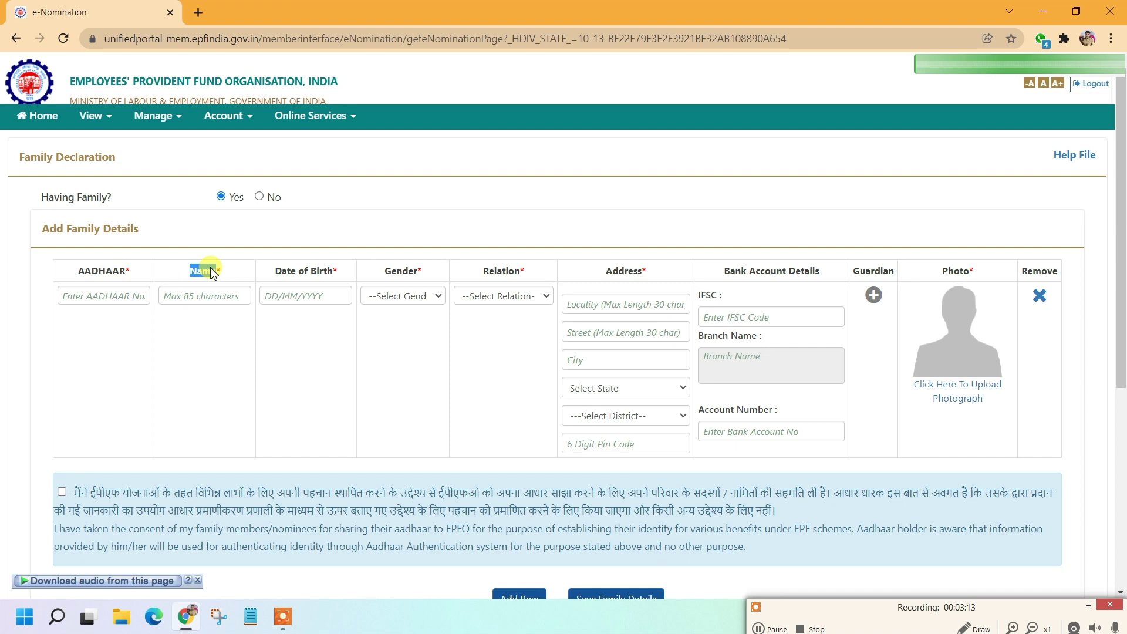
pyautogui.tripleClick(284, 274)
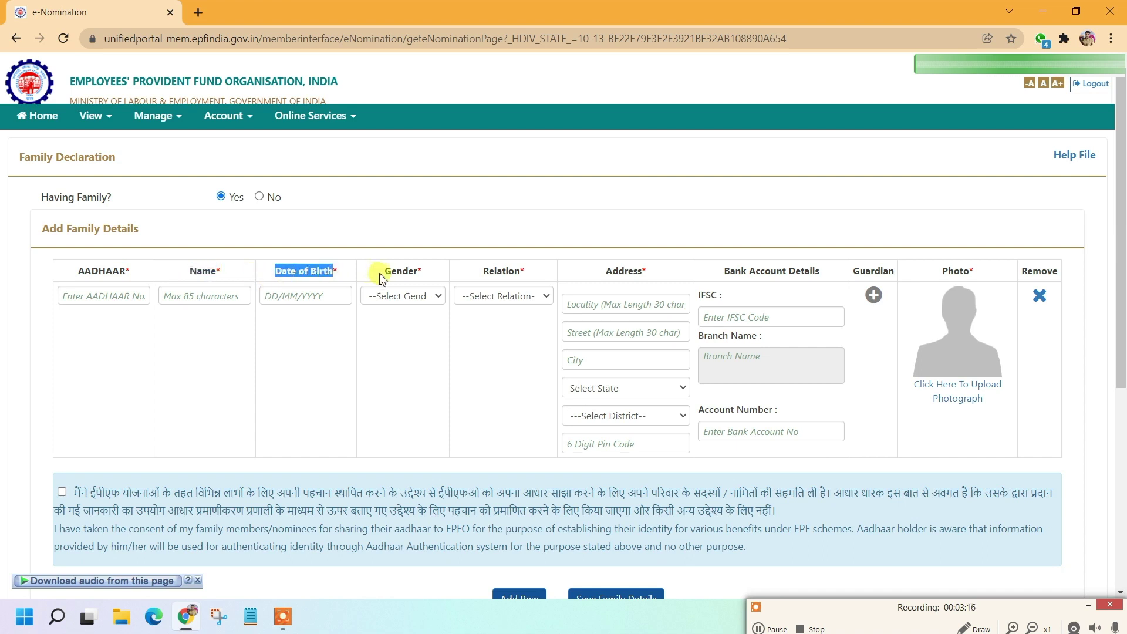
pyautogui.click(396, 295)
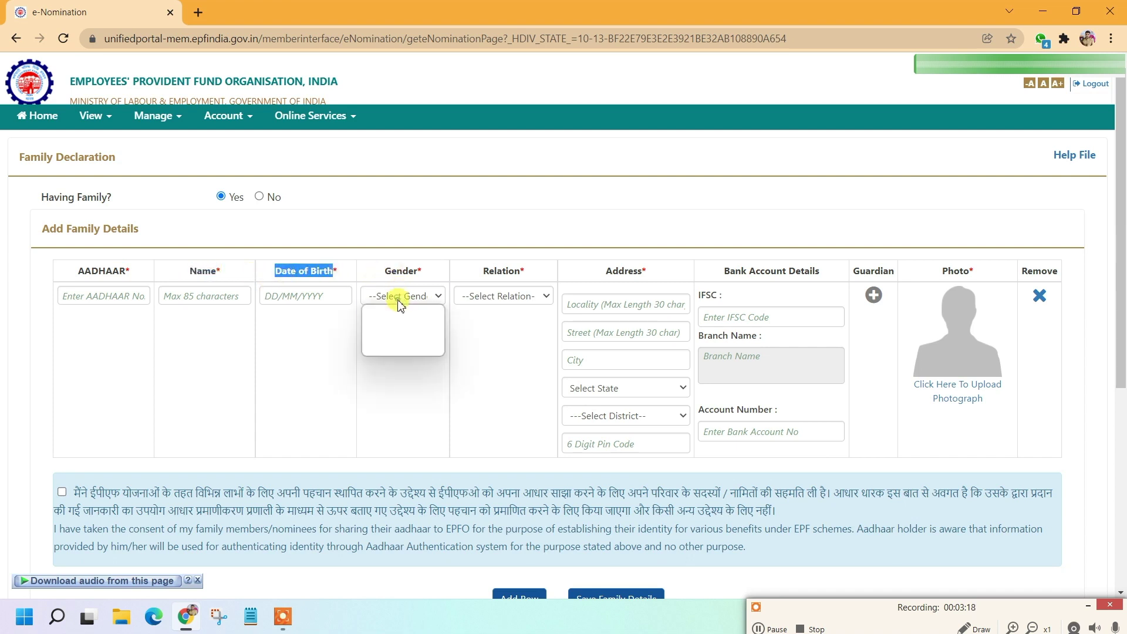
pyautogui.click(498, 273)
pyautogui.doubleClick(498, 272)
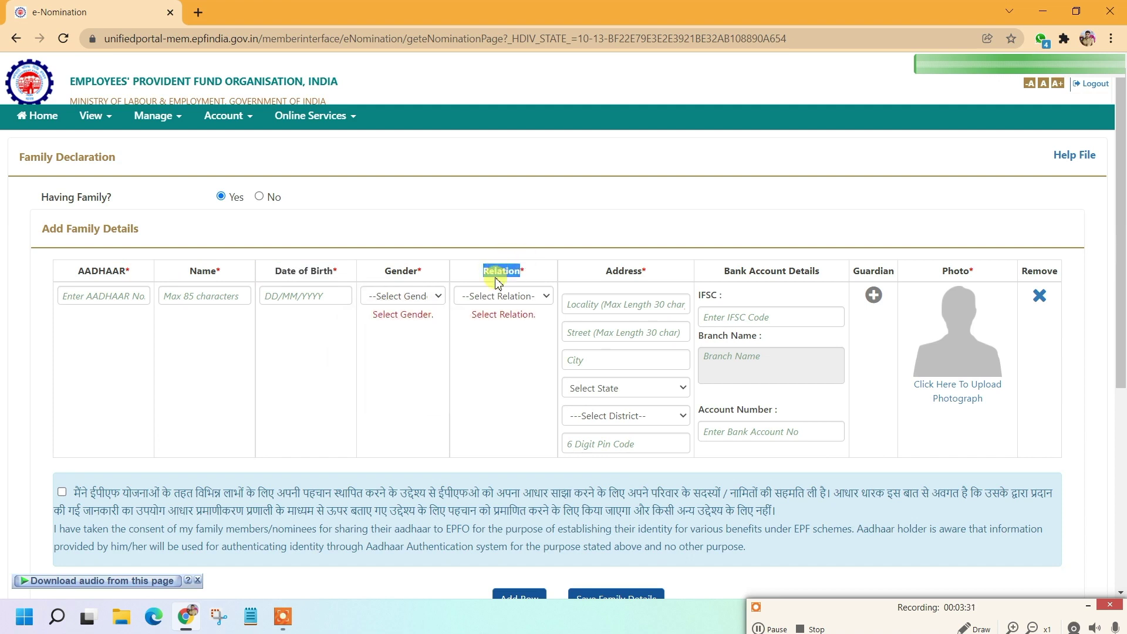
pyautogui.click(498, 296)
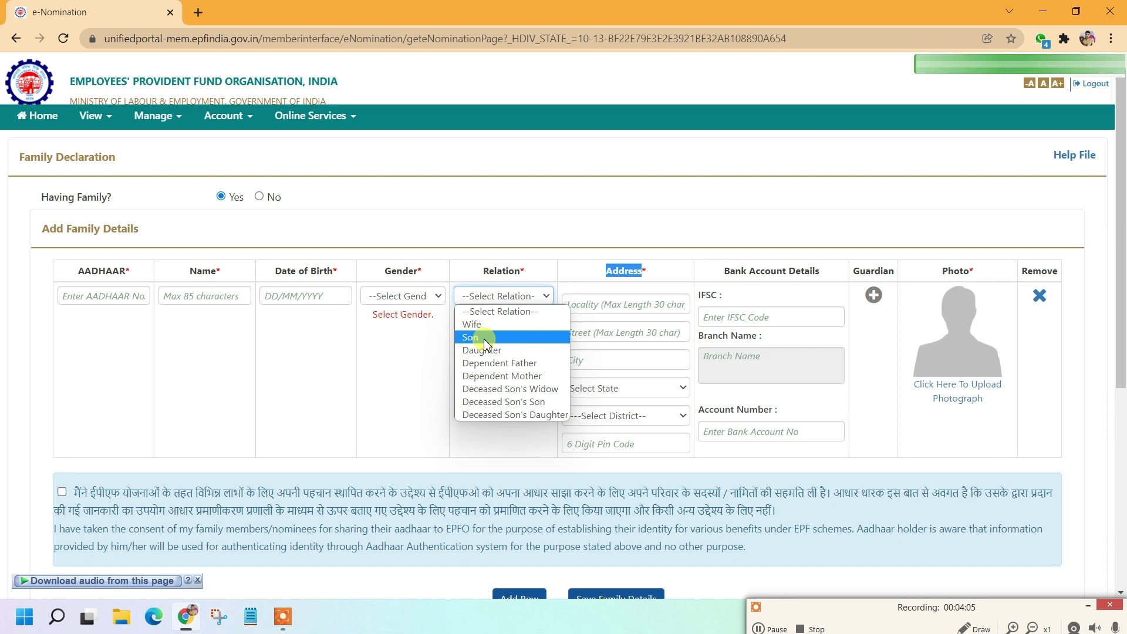
pyautogui.click(632, 271)
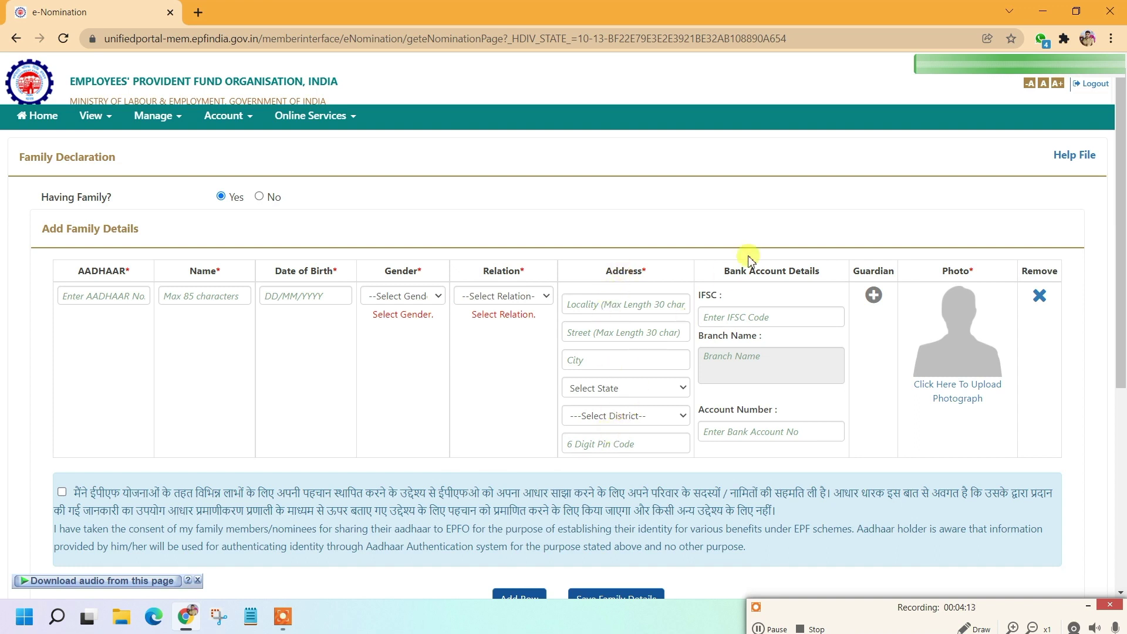
pyautogui.tripleClick(746, 272)
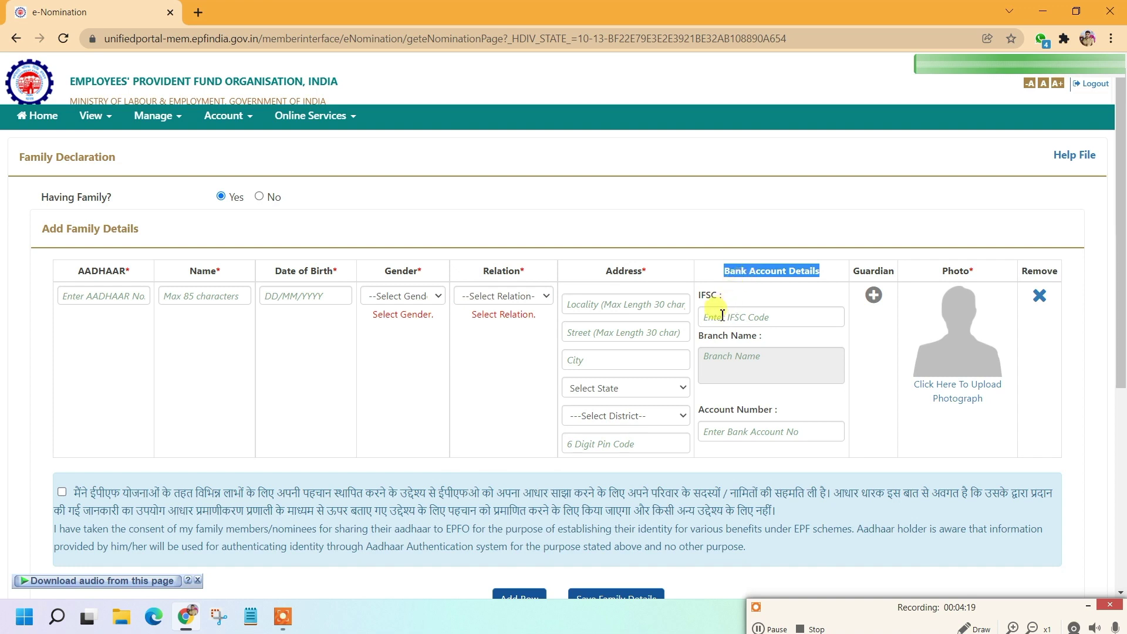
pyautogui.doubleClick(955, 271)
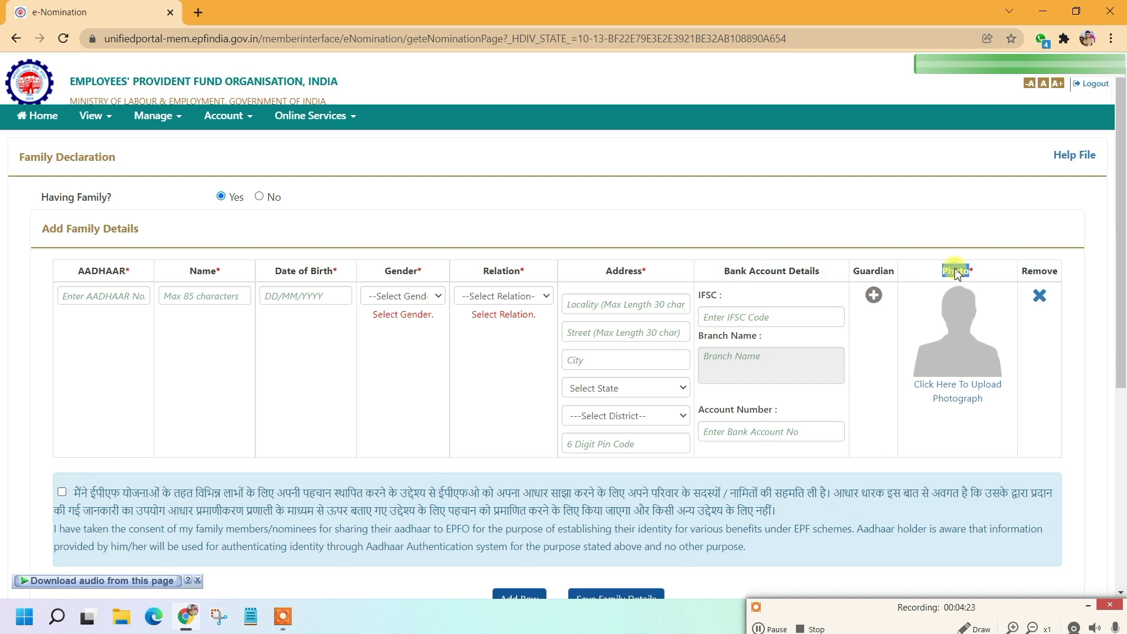
# Review the photograph upload requirements on image size, face coverage and ear visibility, and close the upload dialog.
pyautogui.click(958, 387)
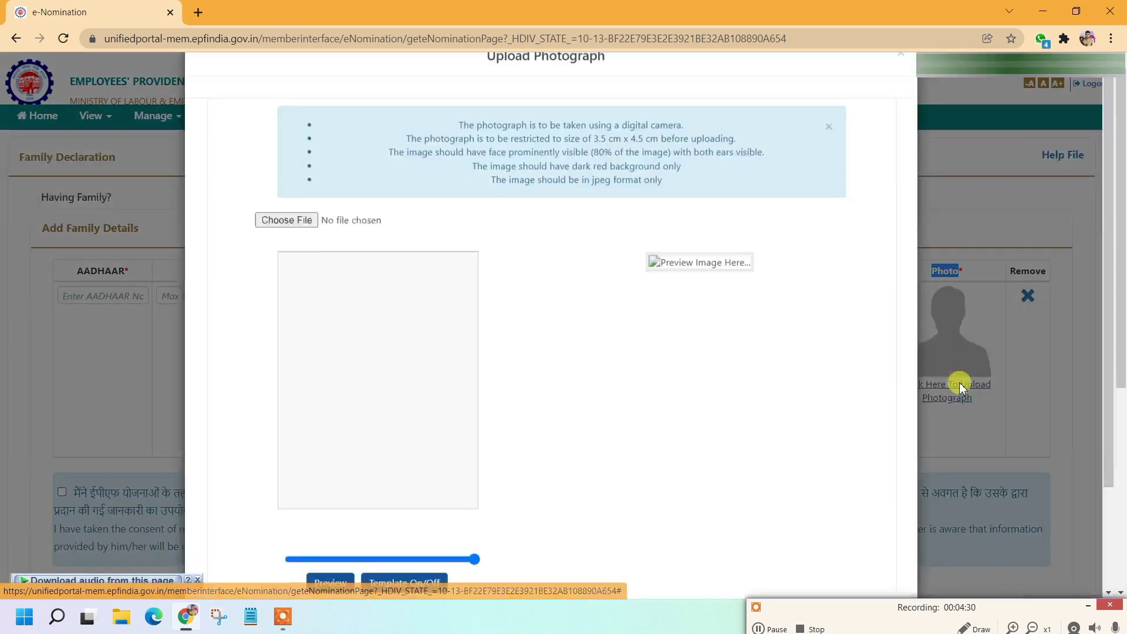
pyautogui.scroll(5, 504, 189)
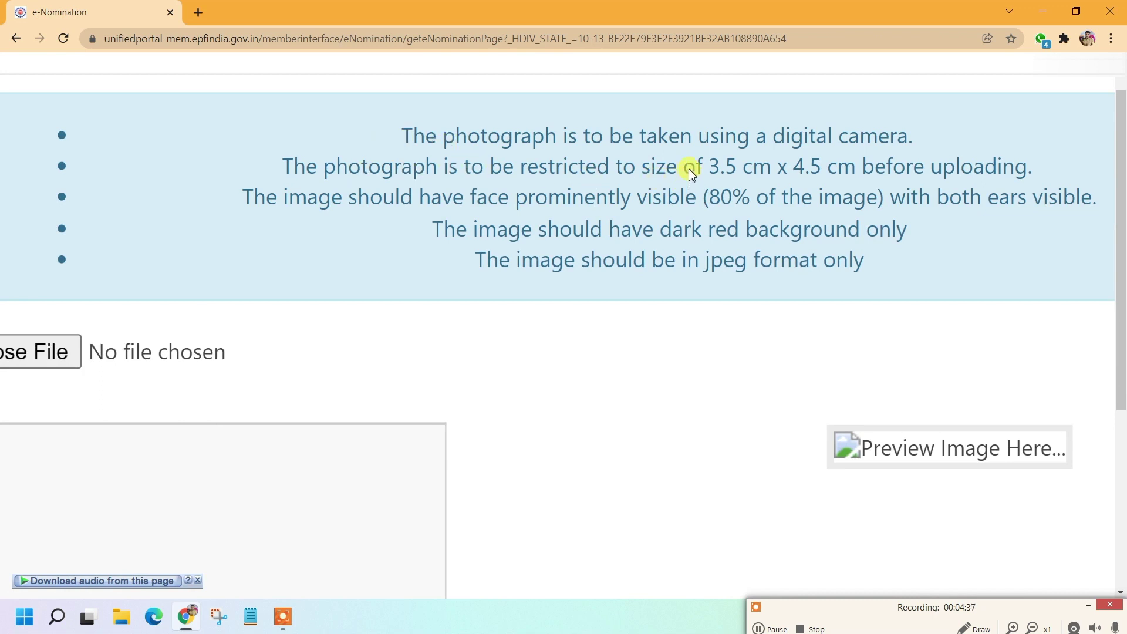
pyautogui.moveTo(645, 170); pyautogui.dragTo(855, 171)
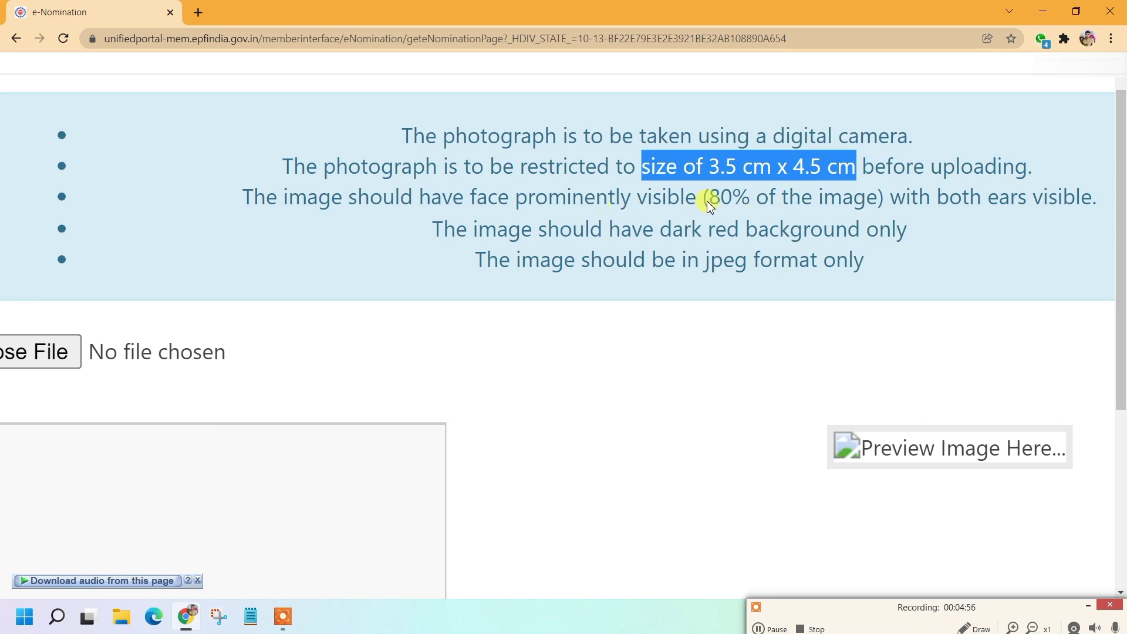
pyautogui.moveTo(707, 199); pyautogui.dragTo(874, 196)
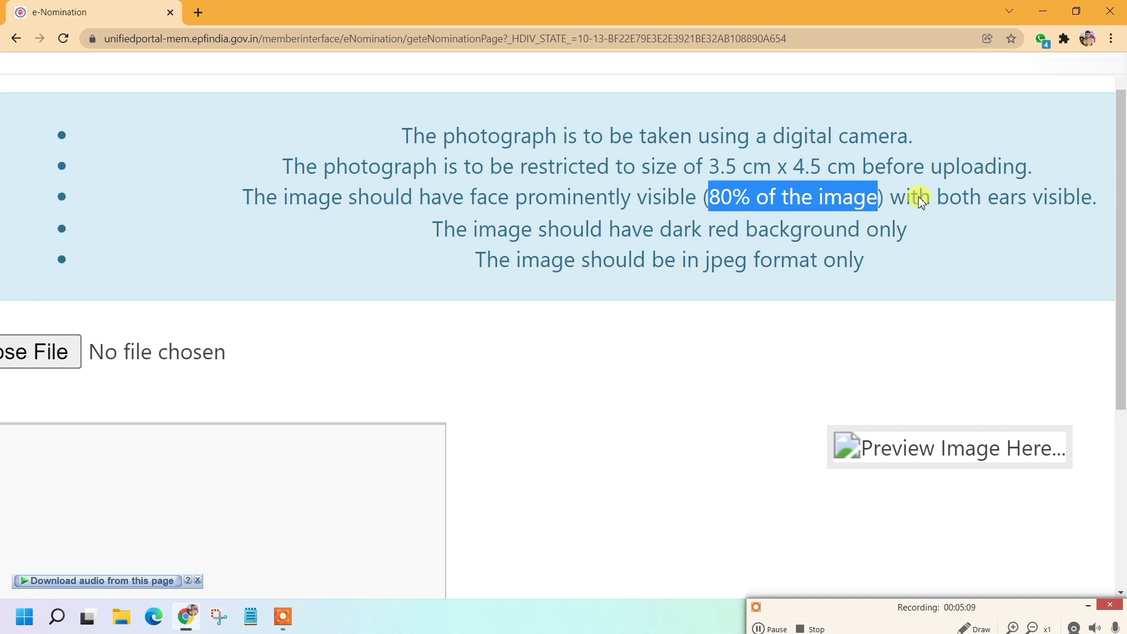
pyautogui.moveTo(892, 197); pyautogui.dragTo(1087, 208)
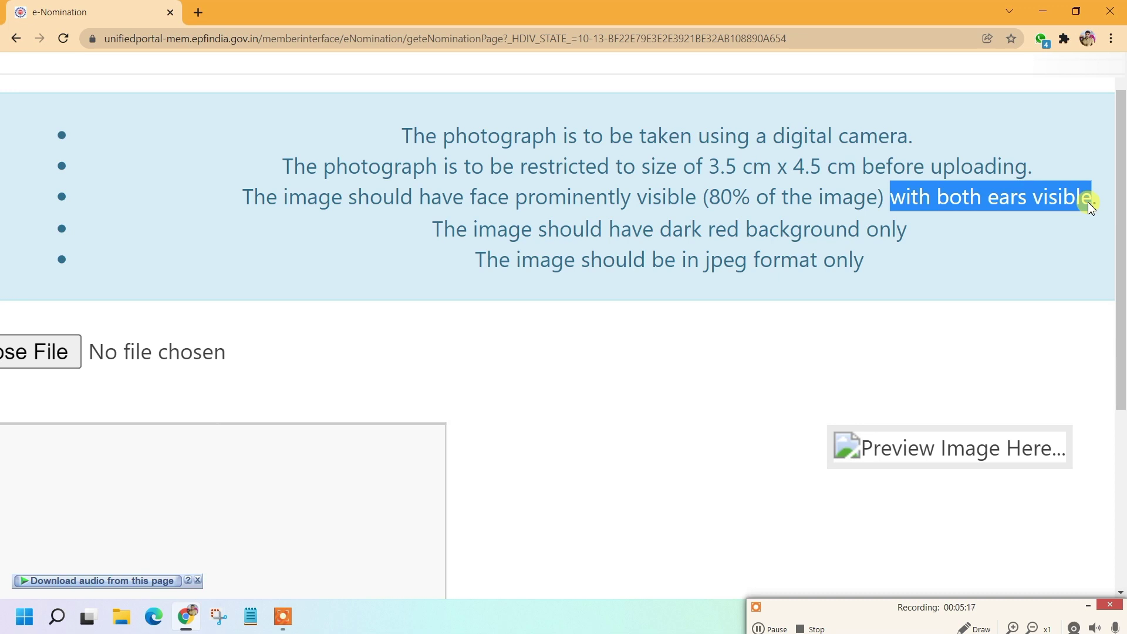
pyautogui.hotkey('ctrl', '-')
pyautogui.hotkey('ctrl', '-')
pyautogui.hotkey('ctrl', '-')
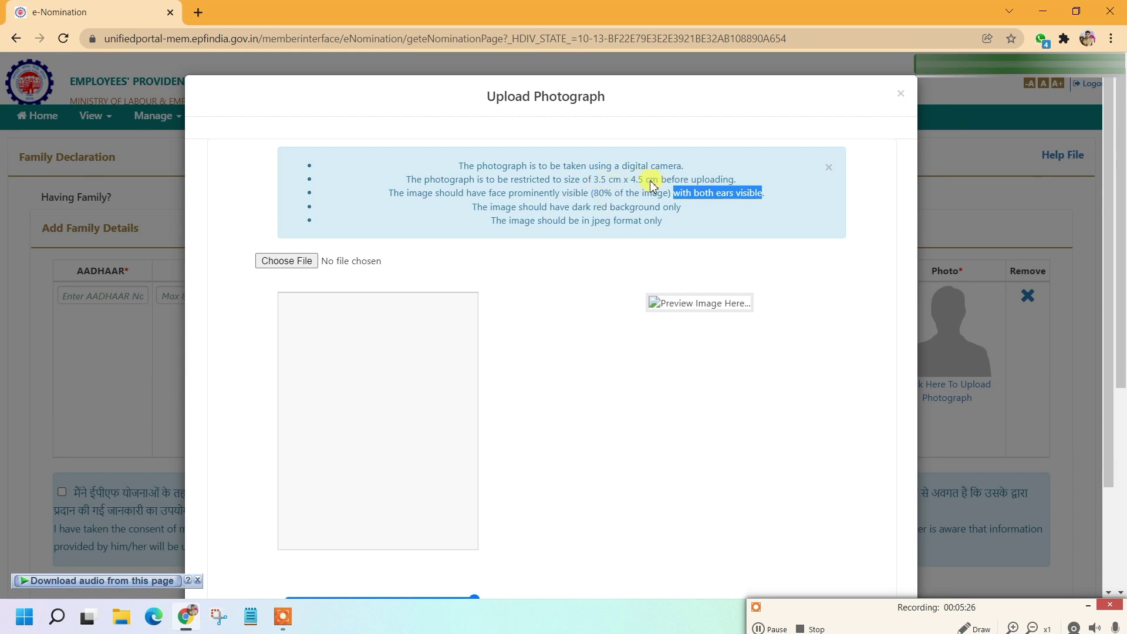
pyautogui.click(899, 95)
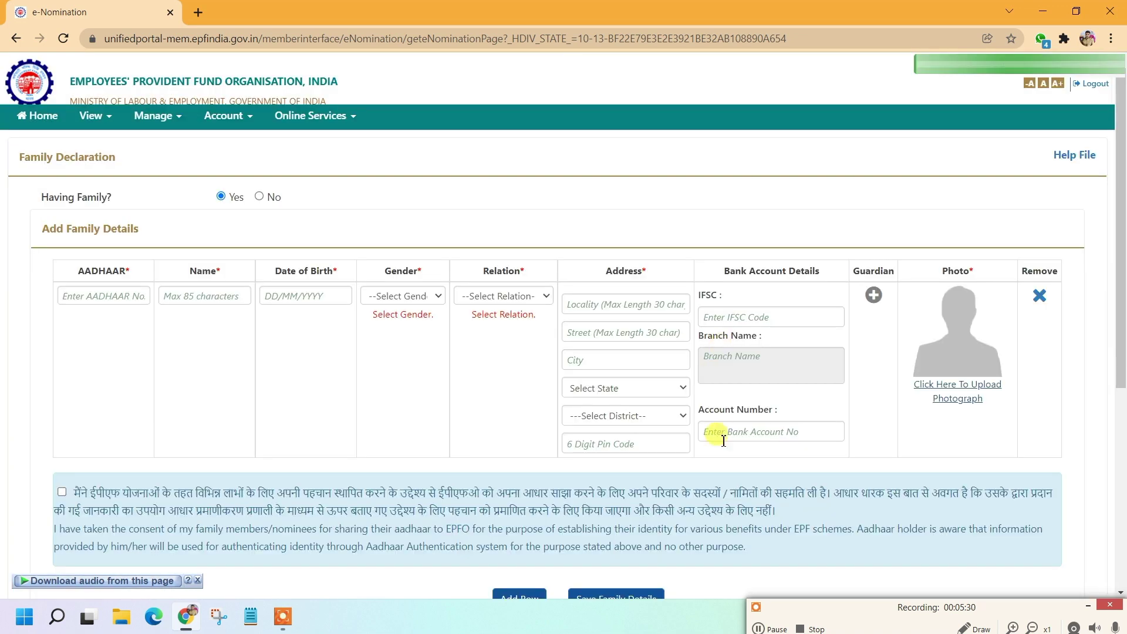
pyautogui.scroll(-2, 719, 437)
pyautogui.click(627, 516)
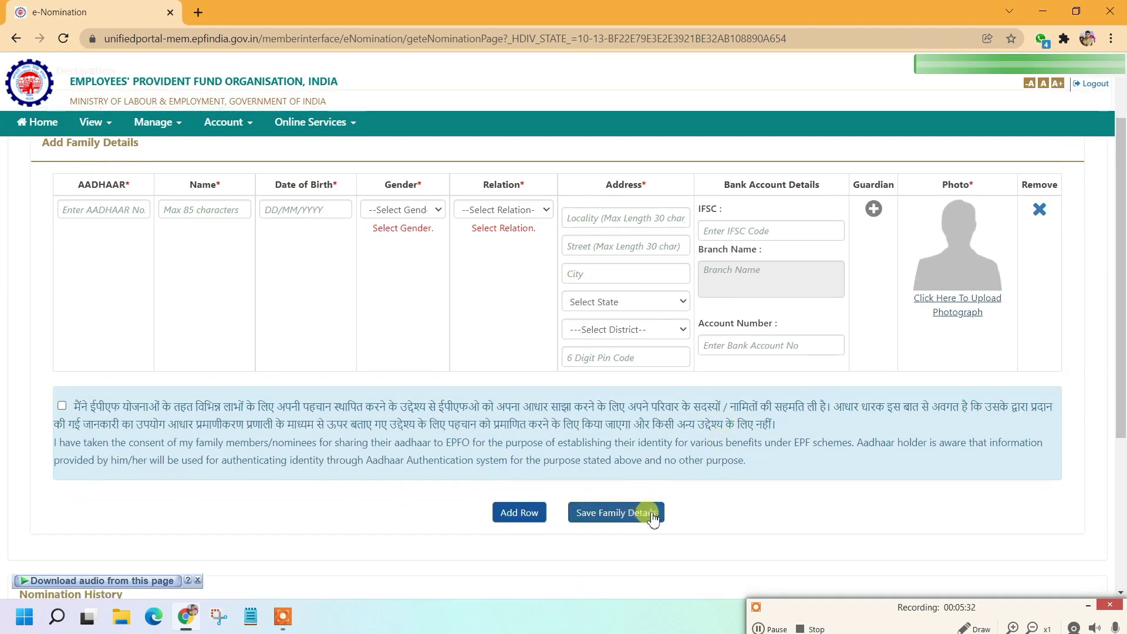
pyautogui.scroll(2, 730, 478)
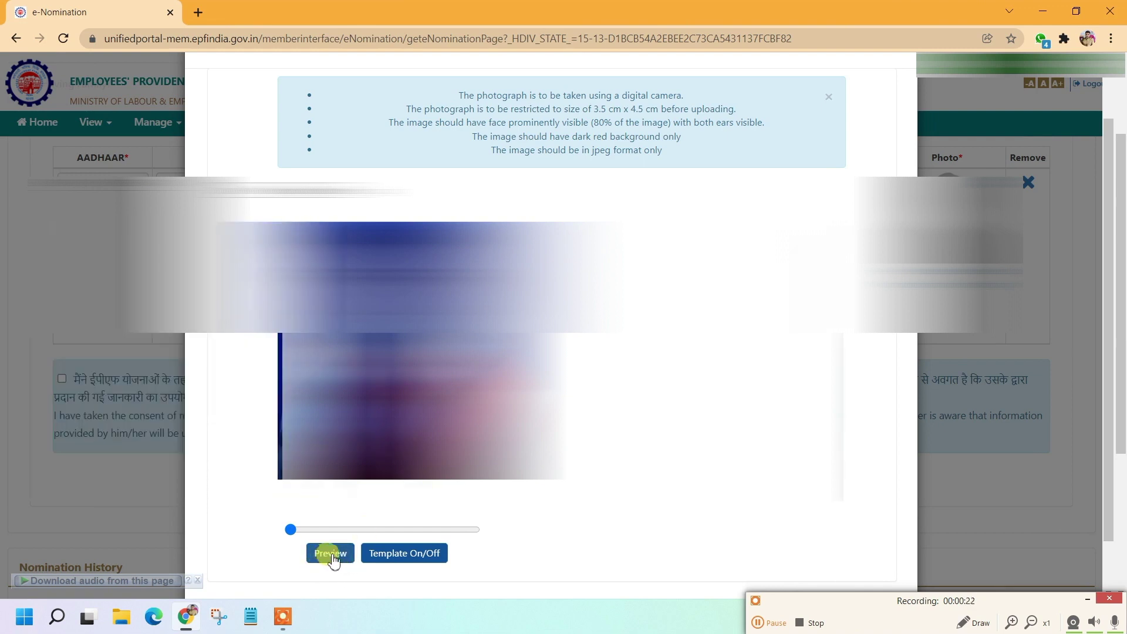
# Preview and upload the family member's photograph, and save the family details with the Aadhaar-sharing consent accepted.
pyautogui.click(331, 554)
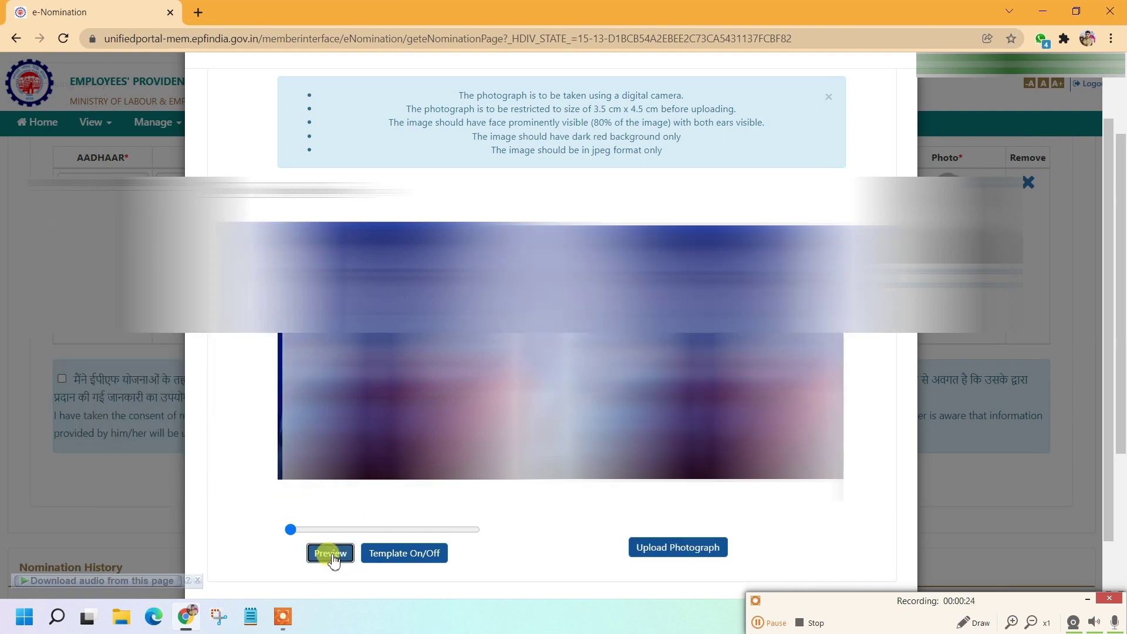
pyautogui.click(673, 548)
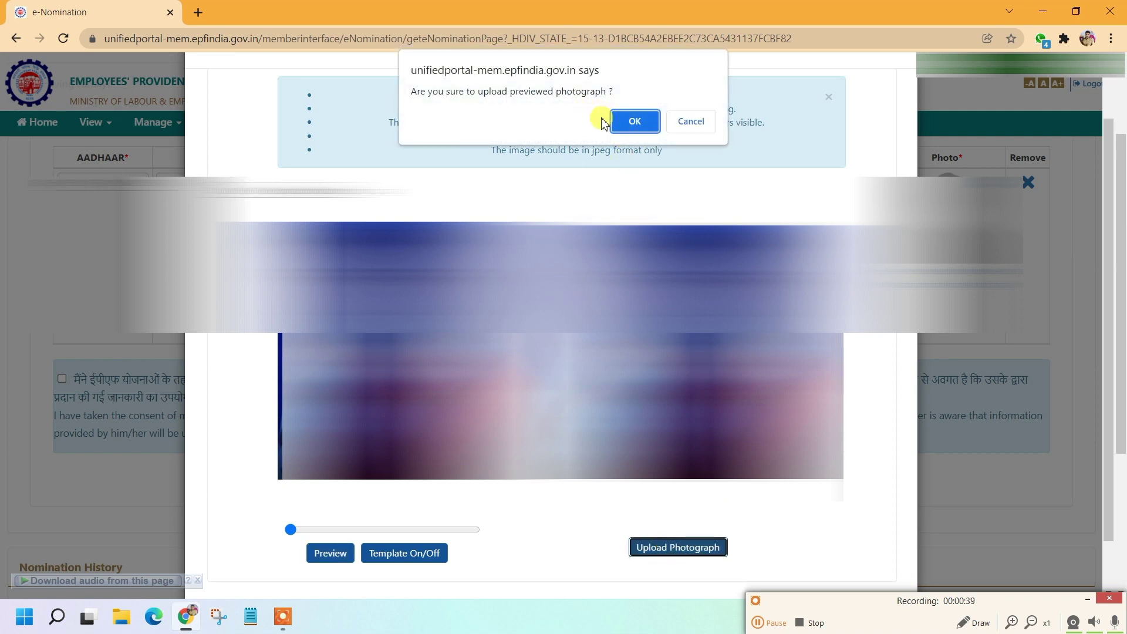
pyautogui.click(629, 122)
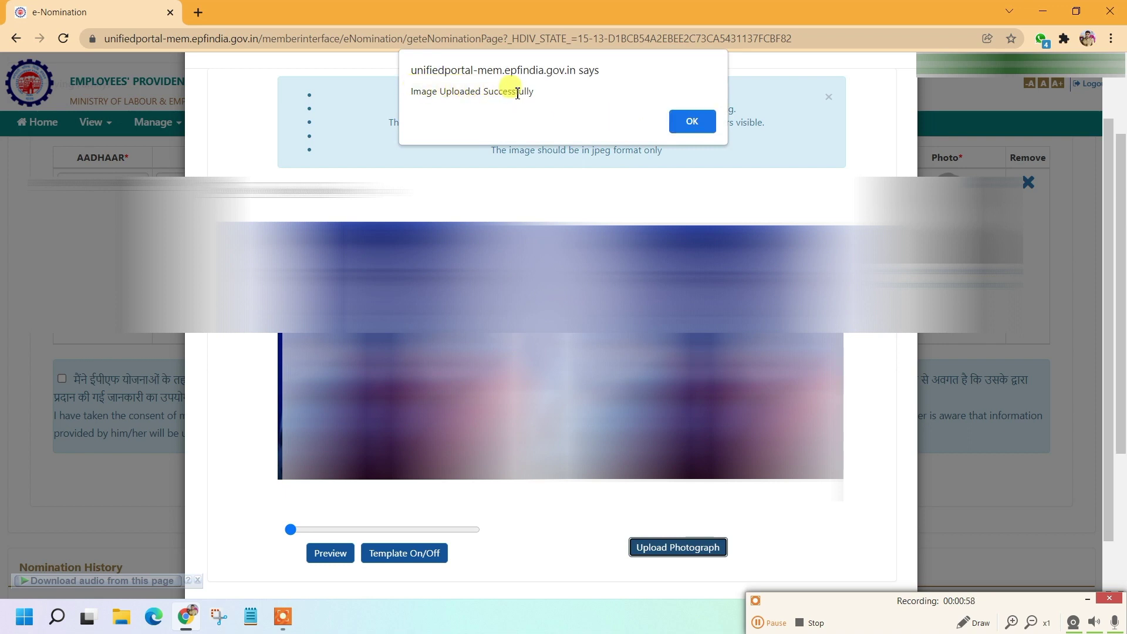
pyautogui.click(697, 123)
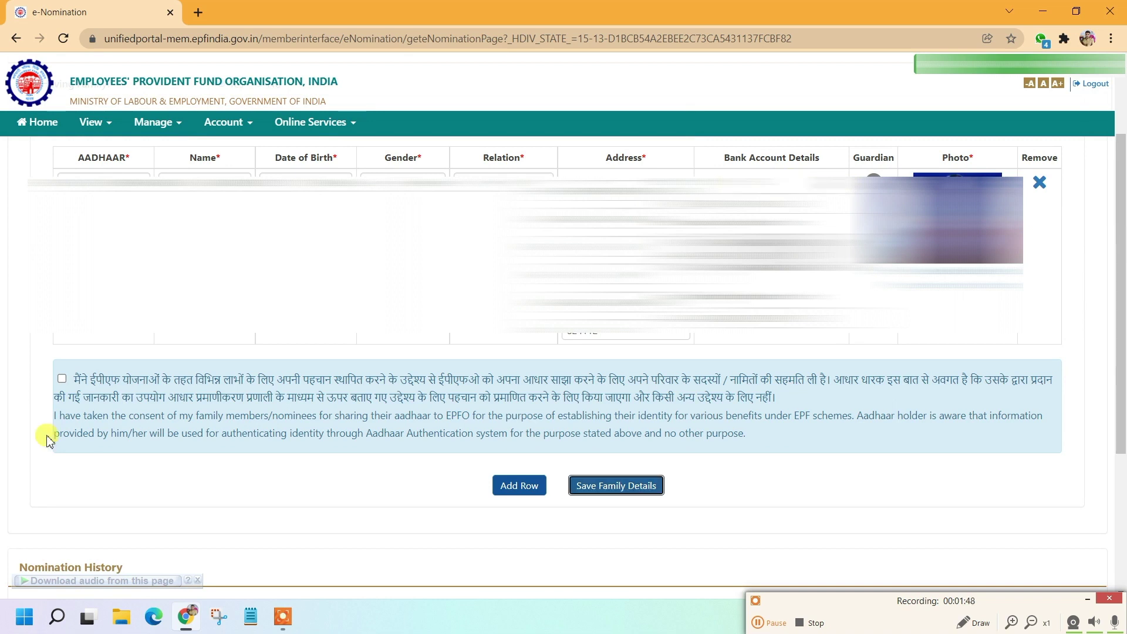
pyautogui.click(62, 379)
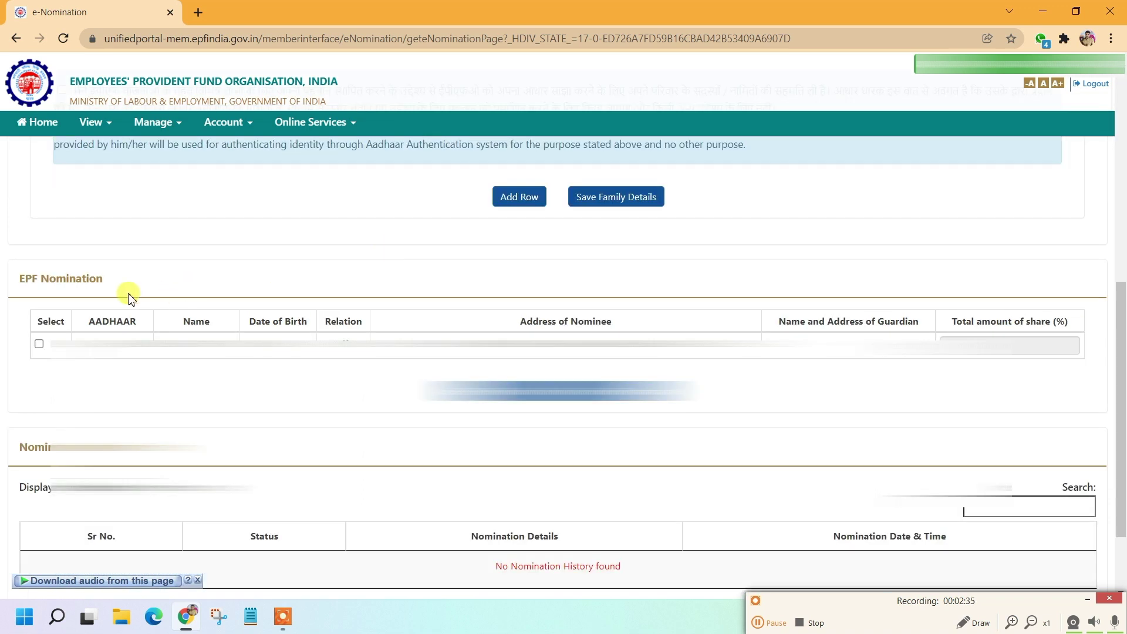
# Select the listed family member as EPF nominee with a 100% total share and save the EPF nomination.
pyautogui.moveTo(20, 282); pyautogui.dragTo(100, 284)
pyautogui.click(104, 285)
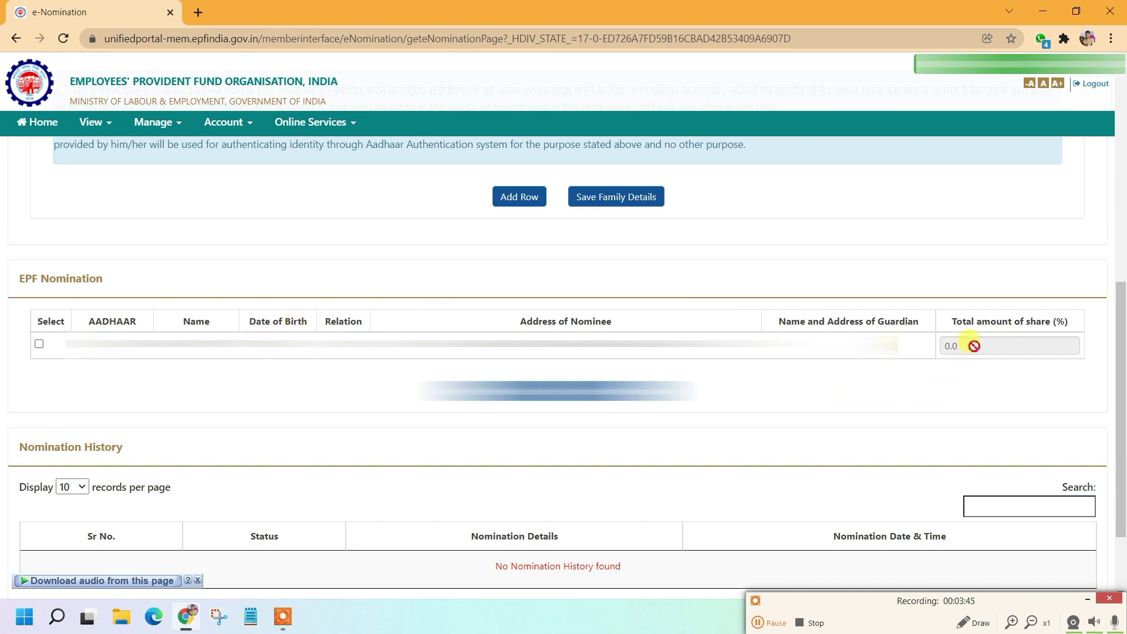
pyautogui.click(39, 343)
pyautogui.click(961, 345)
pyautogui.doubleClick(963, 345)
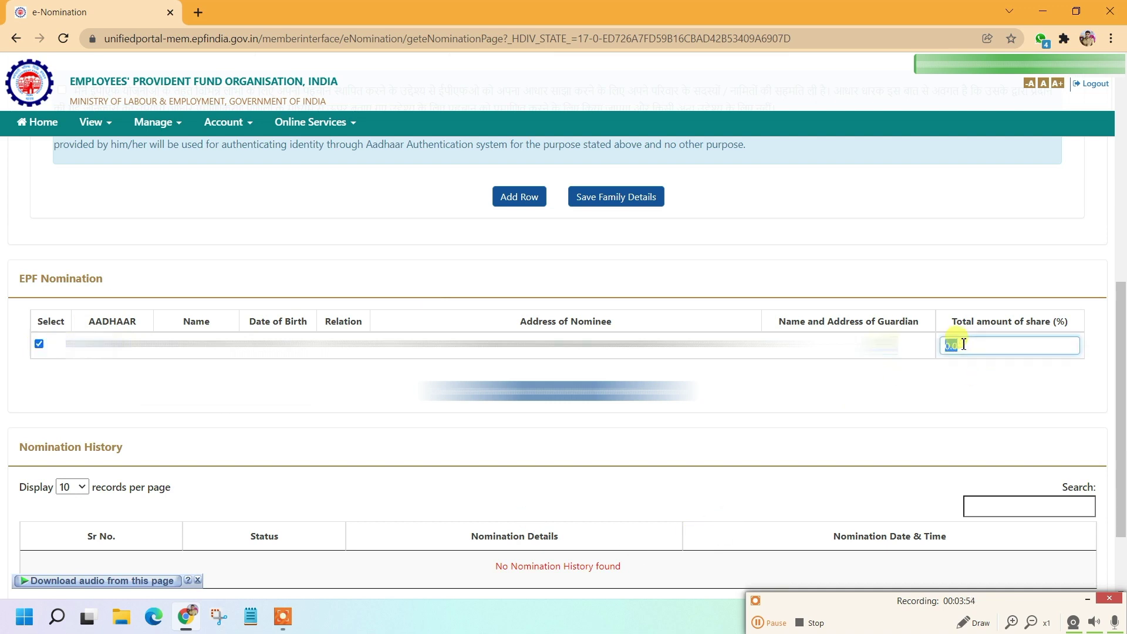
pyautogui.write('100')
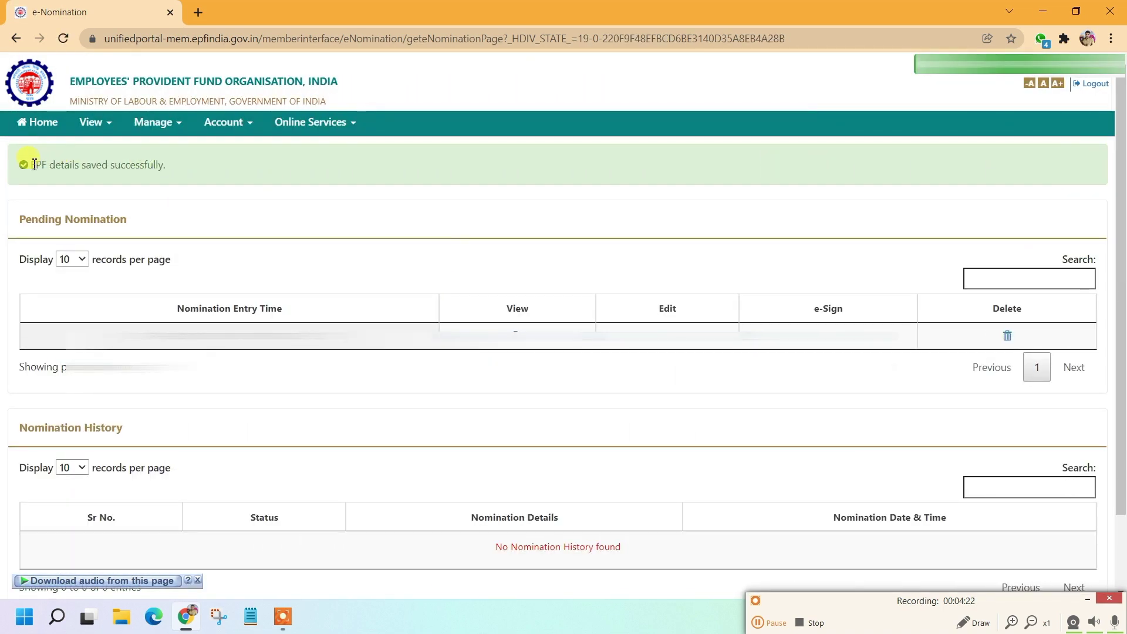
# Start e-signing the pending nomination and proceed with eSign registration.
pyautogui.moveTo(34, 165); pyautogui.dragTo(174, 166)
pyautogui.click(175, 165)
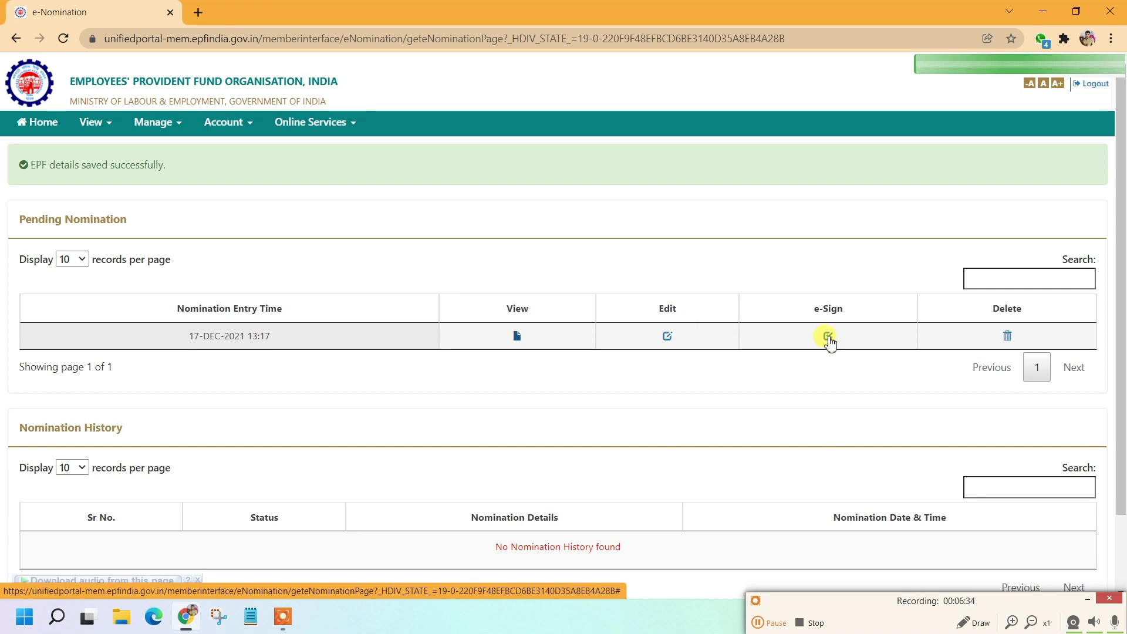
pyautogui.click(828, 337)
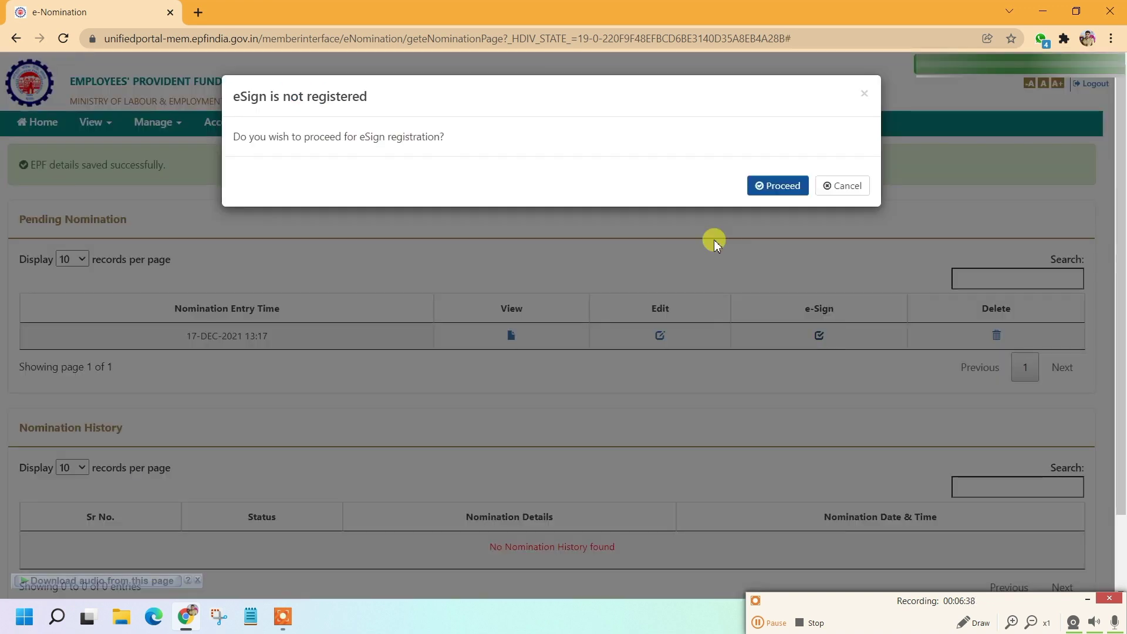
pyautogui.click(775, 189)
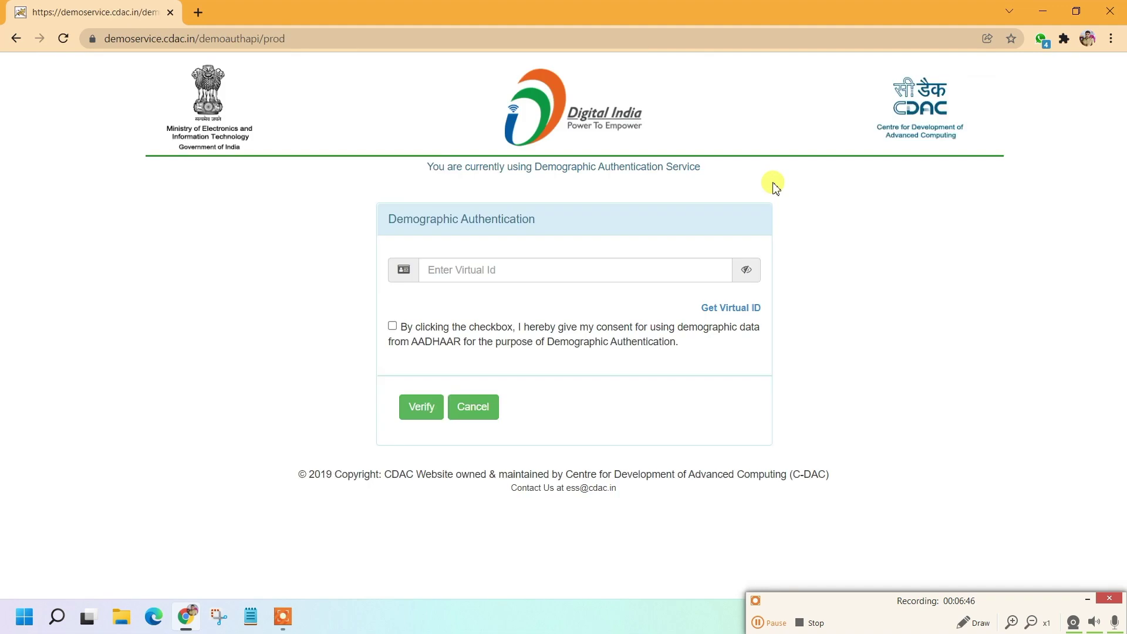
# Follow the Get Virtual ID link to the UIDAI site and open the Virtual ID (VID) Generator from Aadhaar Services.
pyautogui.click(728, 308)
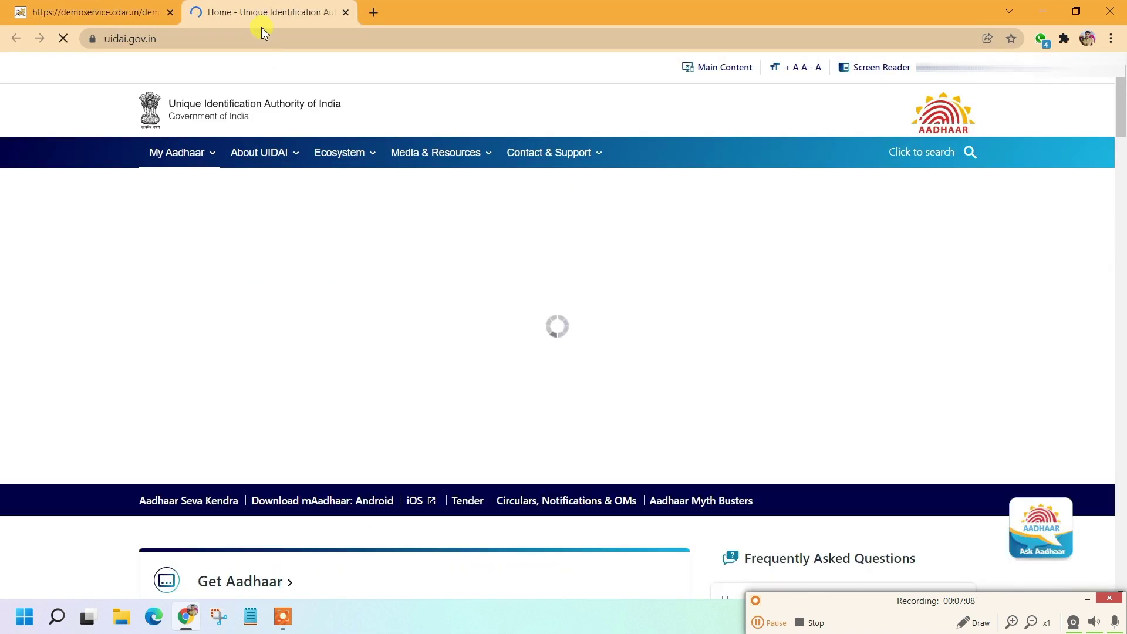
pyautogui.scroll(-10, 455, 262)
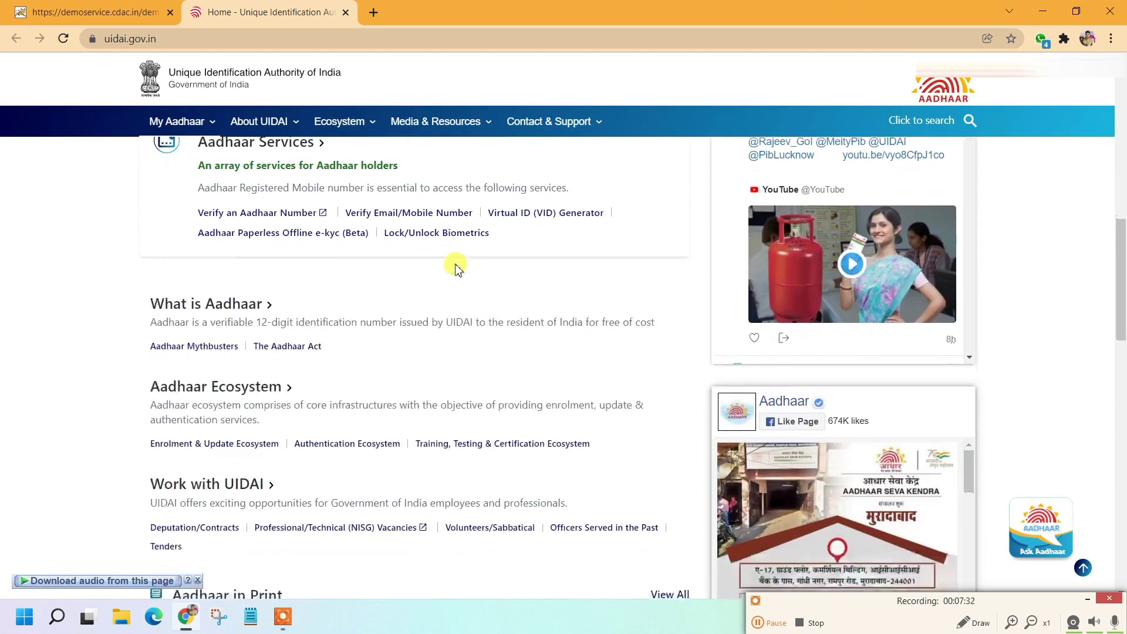
pyautogui.scroll(1, 456, 267)
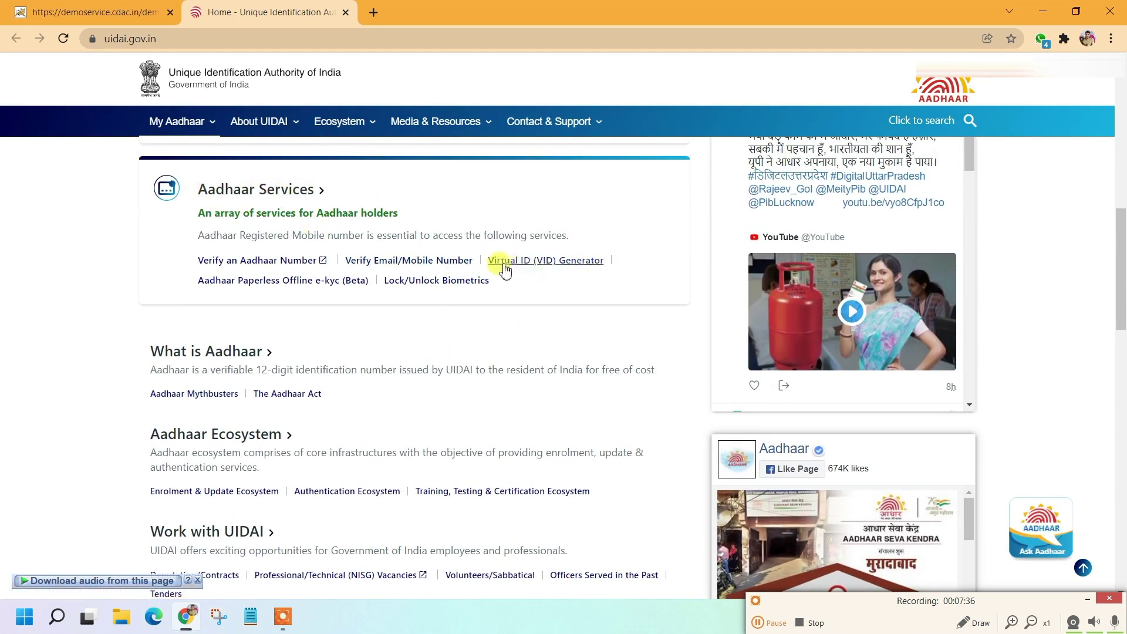
pyautogui.click(569, 261)
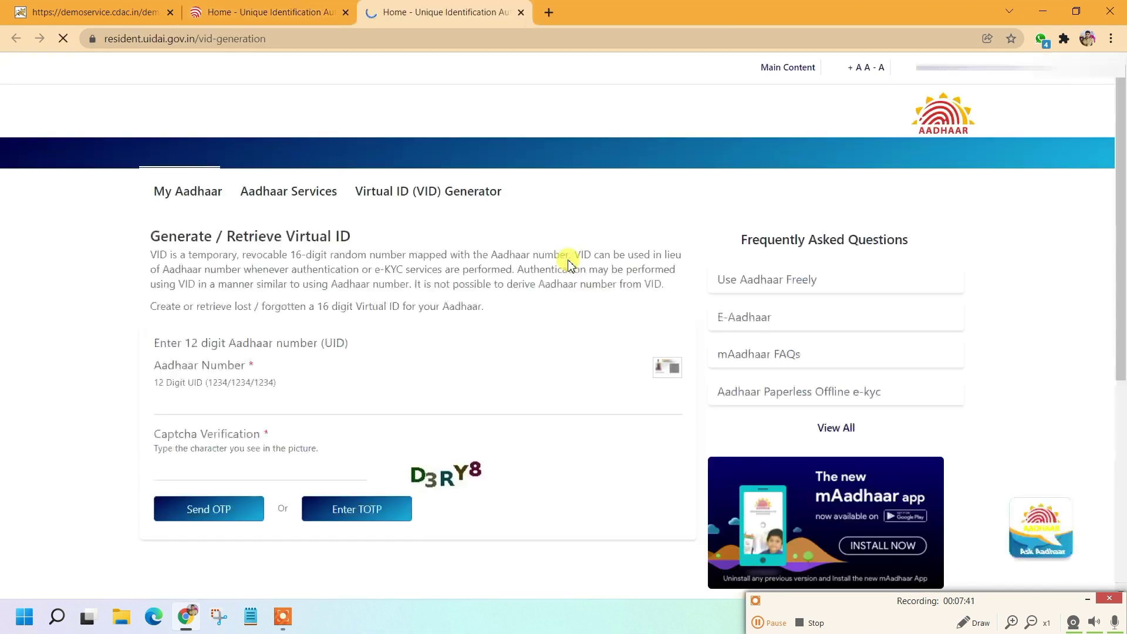
# Retrieve the Virtual ID with the Retrieve VID option, using the Aadhaar number, captcha and OTP.
pyautogui.scroll(-1, 261, 359)
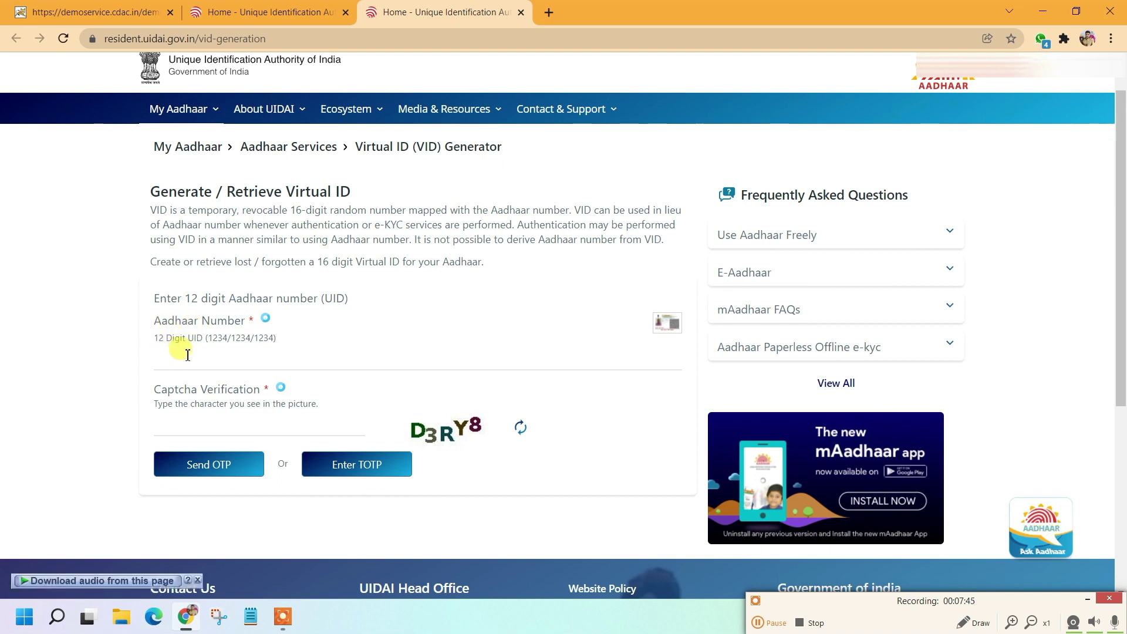
pyautogui.scroll(-1, 187, 355)
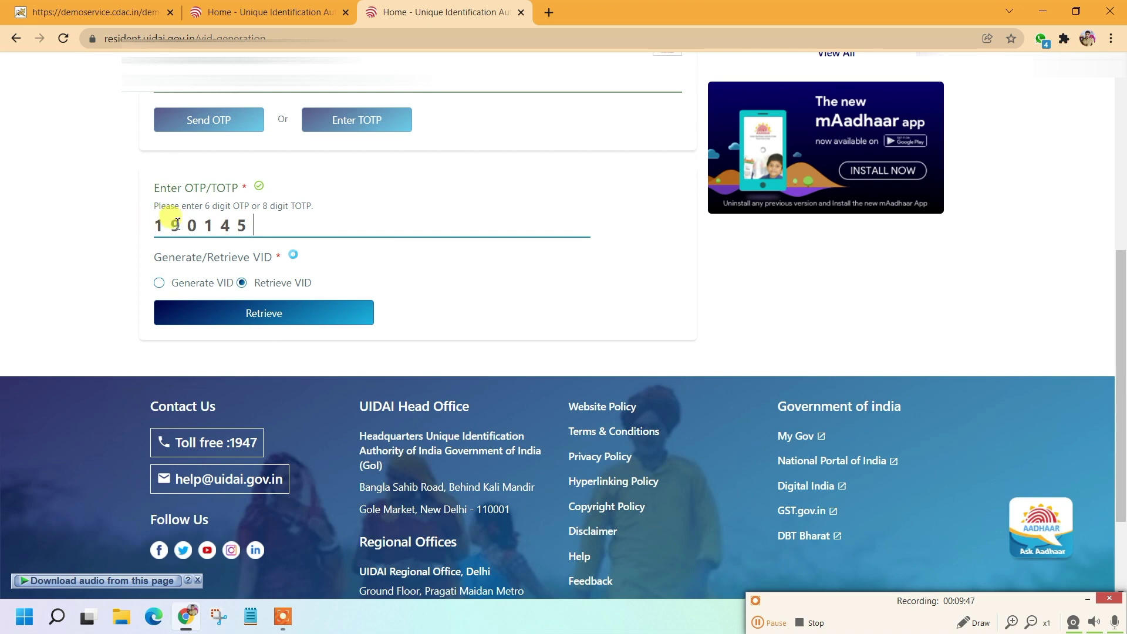
pyautogui.click(264, 312)
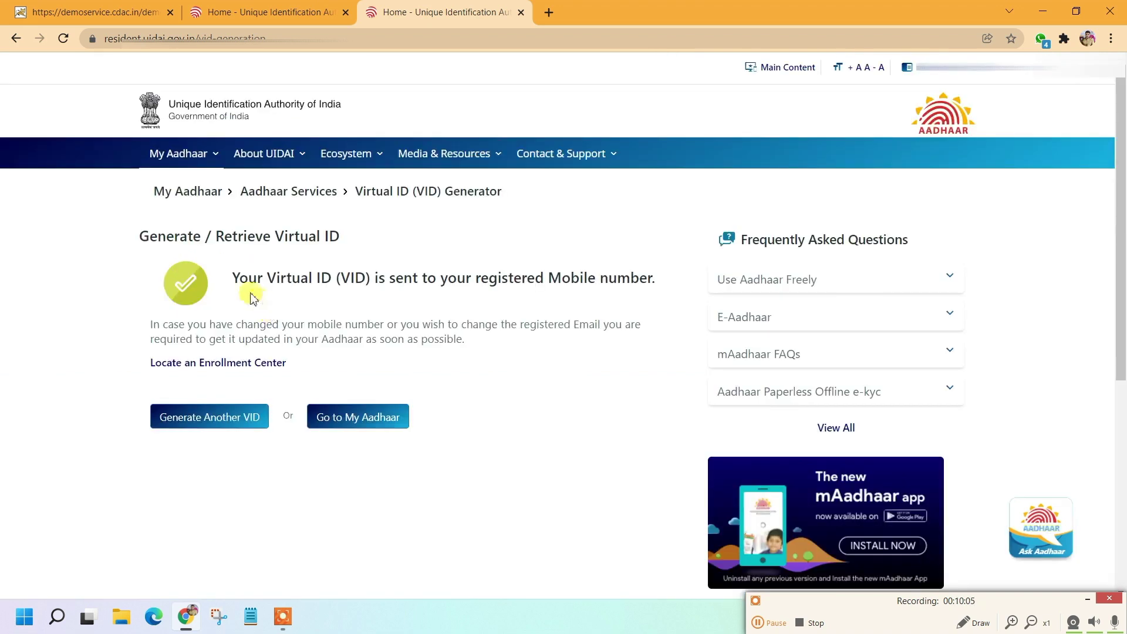
pyautogui.moveTo(235, 276); pyautogui.dragTo(497, 281)
pyautogui.click(572, 278)
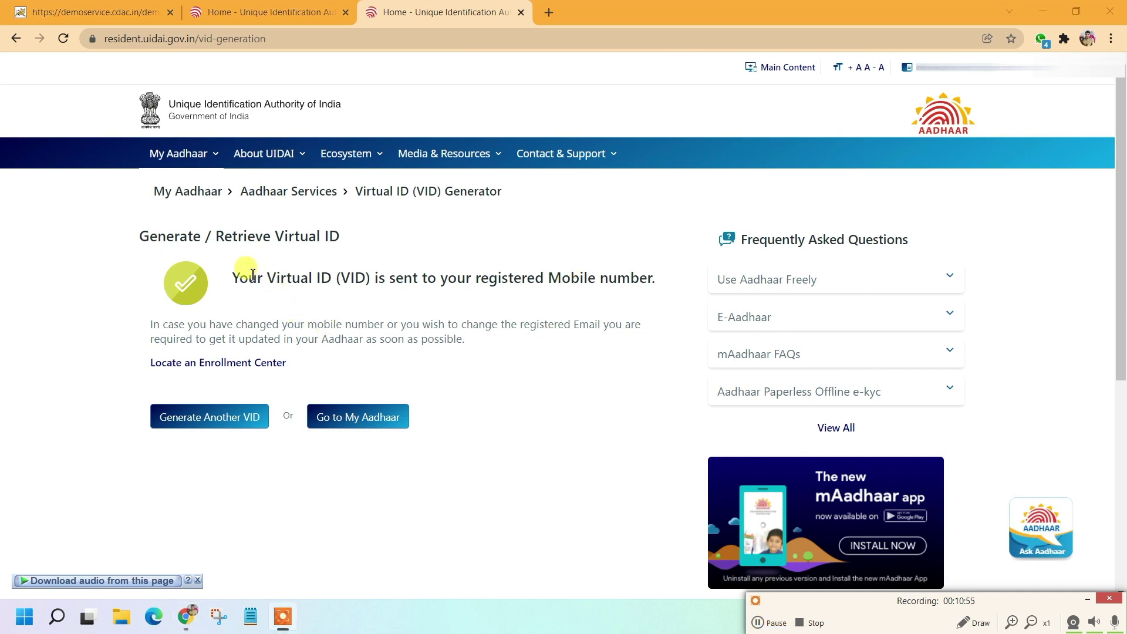
# Return to Demographic Authentication, verify with the Virtual ID, and consent to using Aadhaar e-KYC data for the digital signature.
pyautogui.click(84, 10)
pyautogui.click(474, 272)
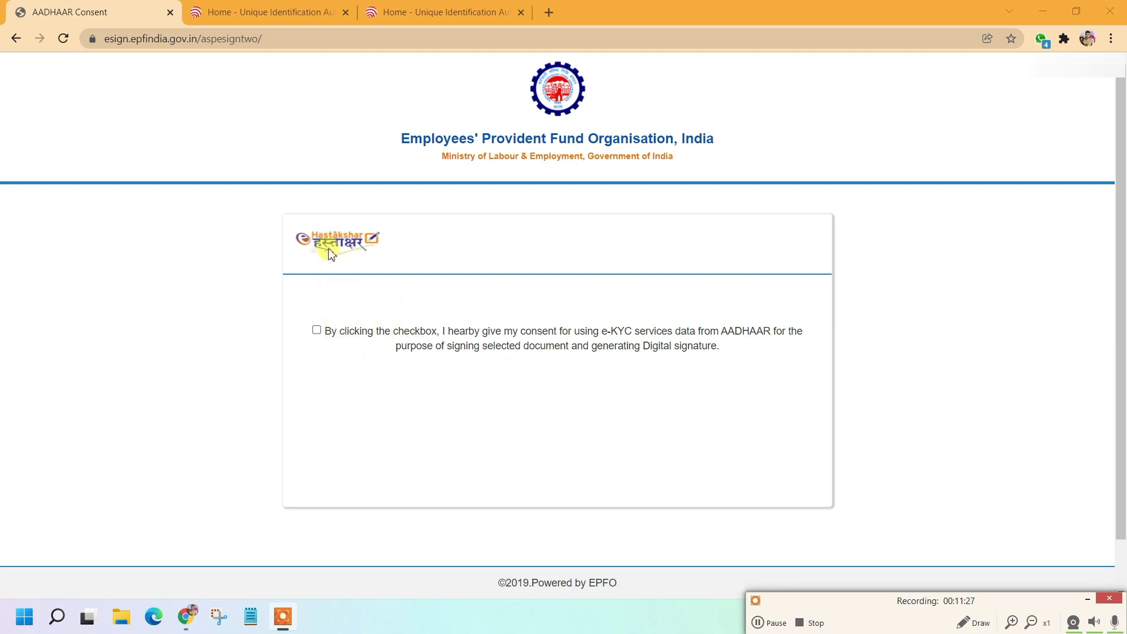
pyautogui.click(317, 332)
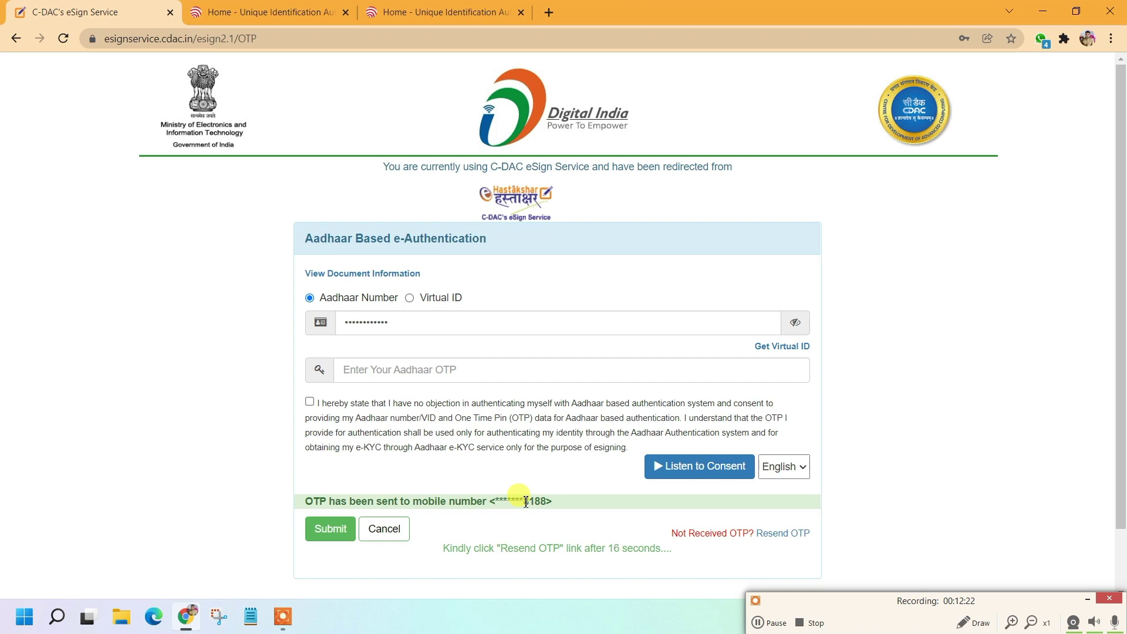
# Accept the Aadhaar authentication consent and submit the Aadhaar OTP to e-sign the nomination.
pyautogui.moveTo(525, 501); pyautogui.dragTo(542, 500)
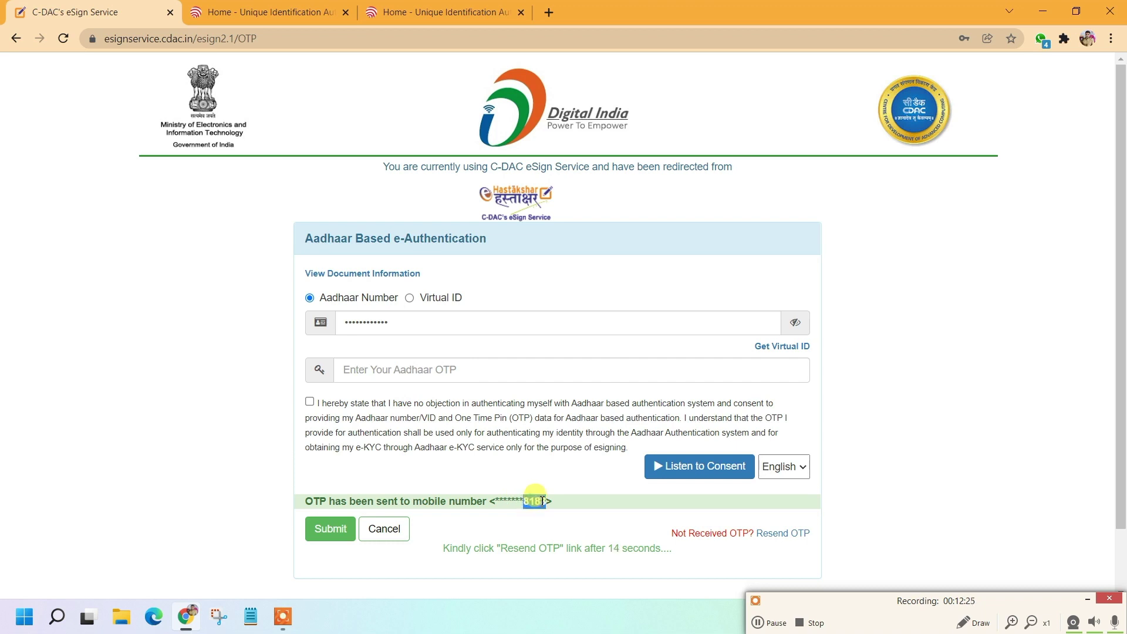
pyautogui.click(541, 500)
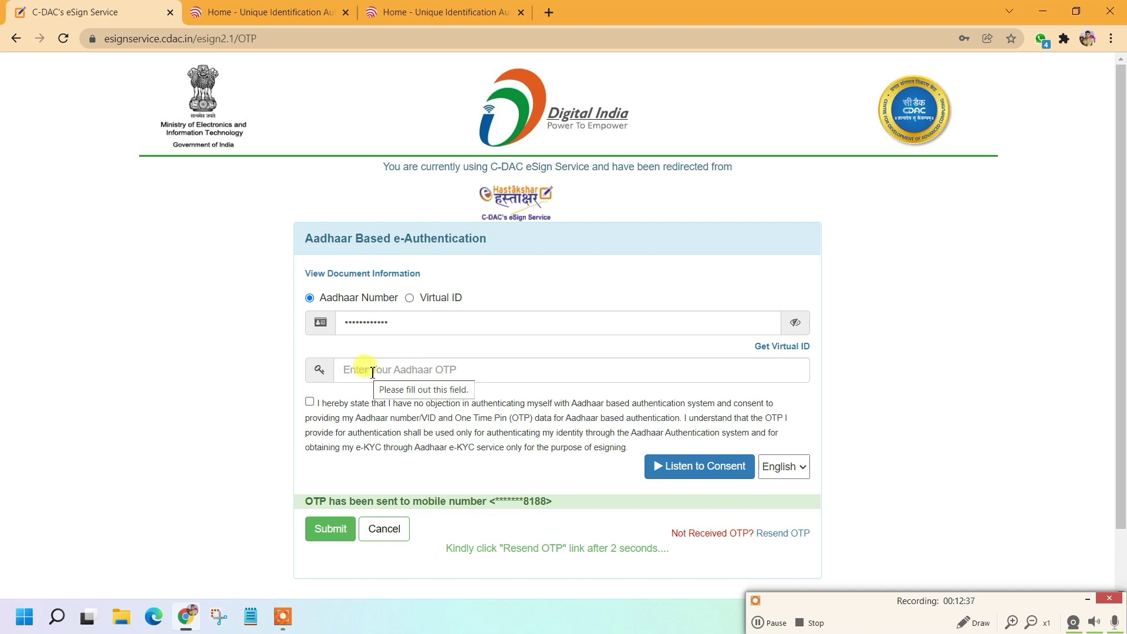
pyautogui.click(309, 402)
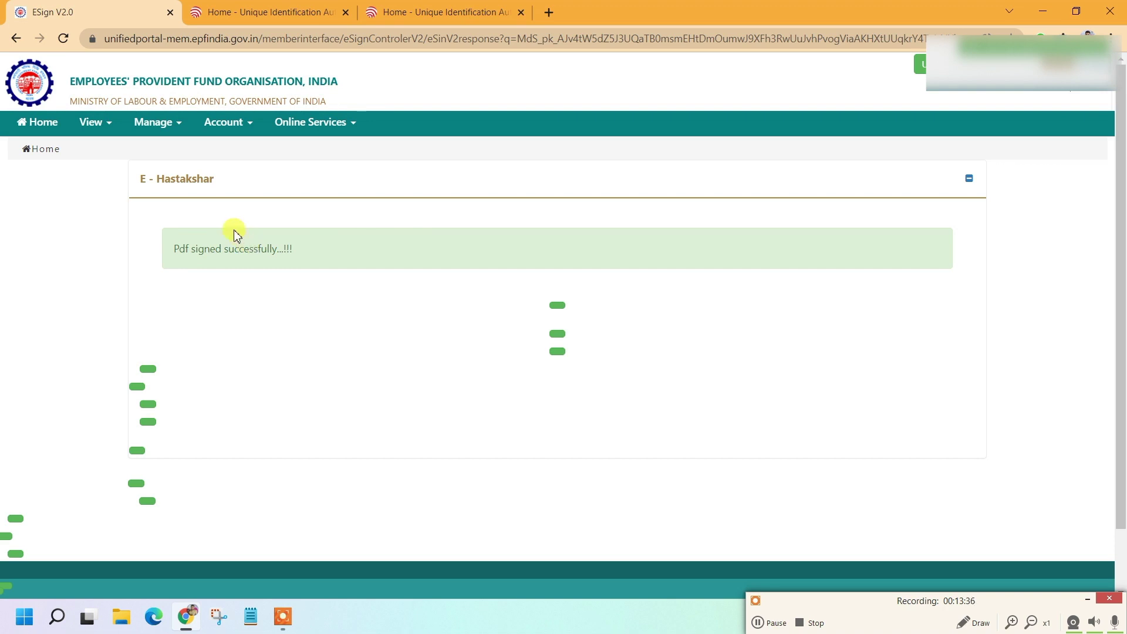
# Reopen the e-nomination page and check the nomination's status in the nomination history.
pyautogui.click(170, 130)
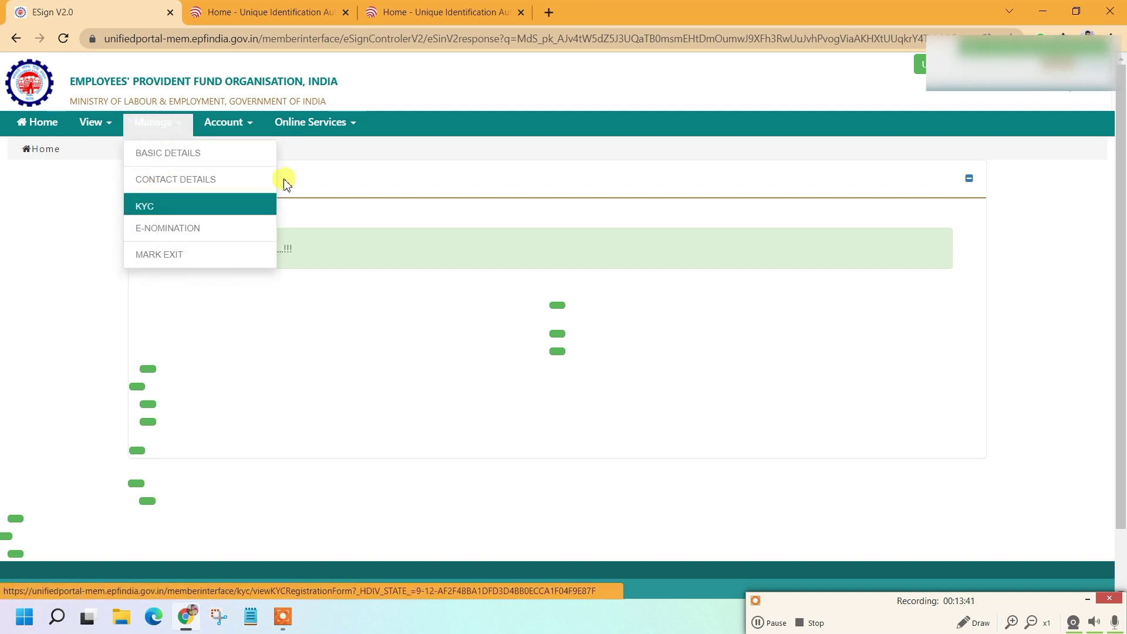
pyautogui.click(359, 198)
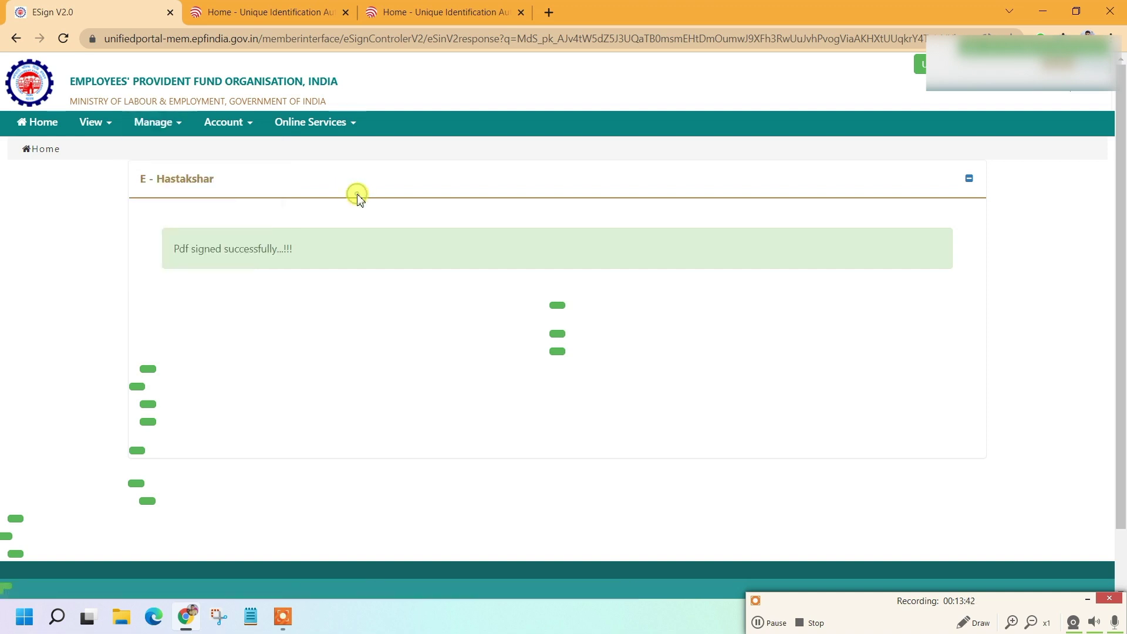
pyautogui.click(170, 128)
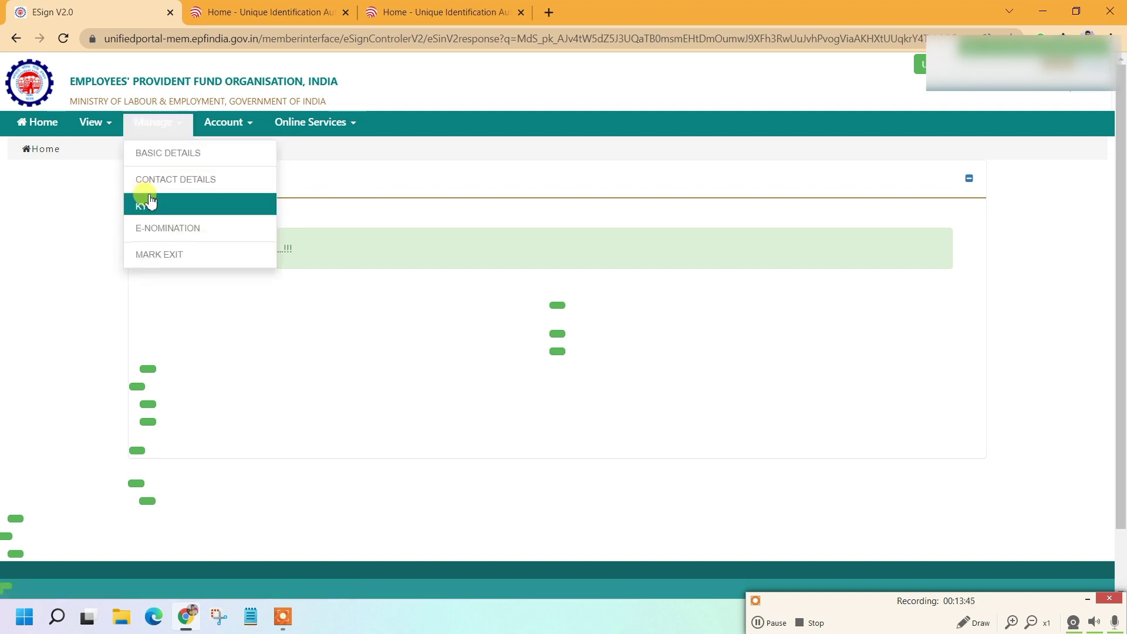
pyautogui.click(170, 233)
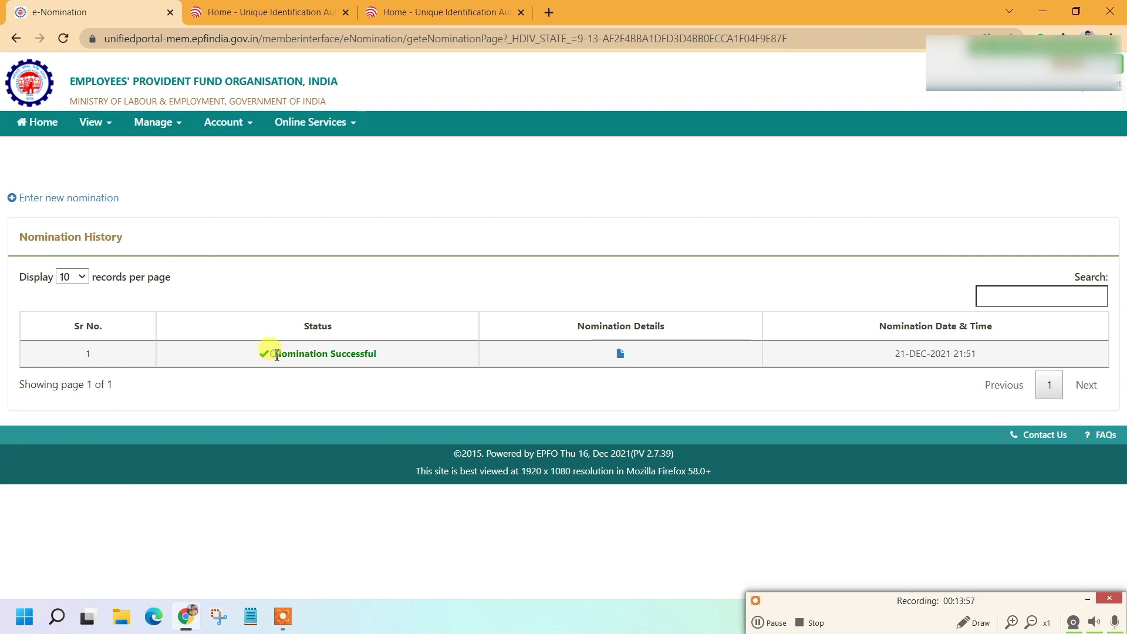
pyautogui.moveTo(276, 354); pyautogui.dragTo(379, 361)
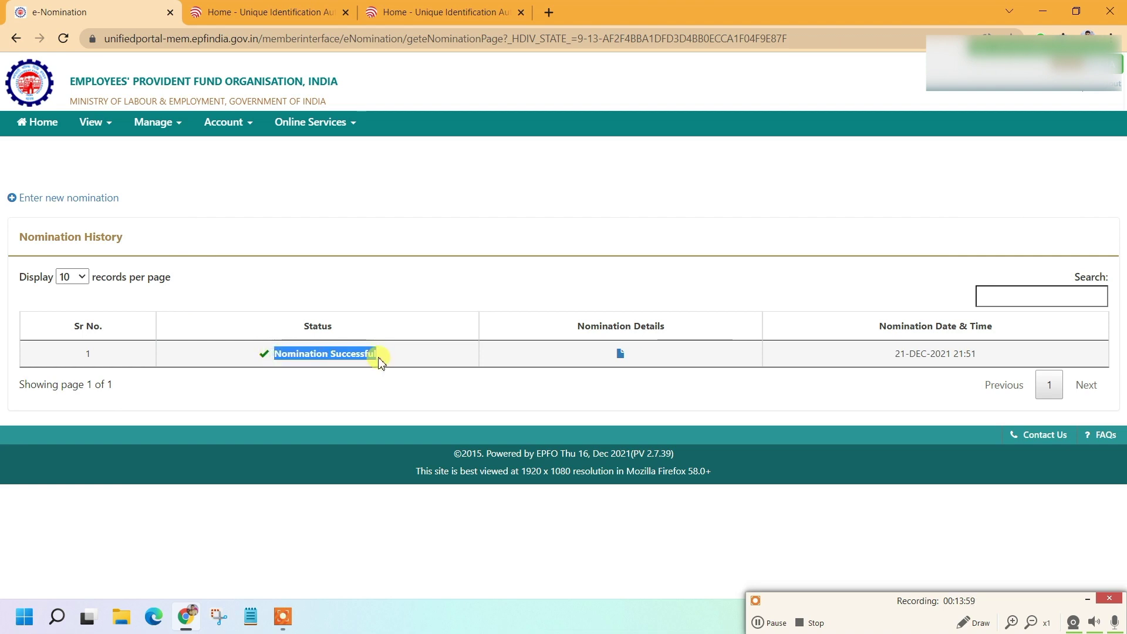
pyautogui.click(345, 356)
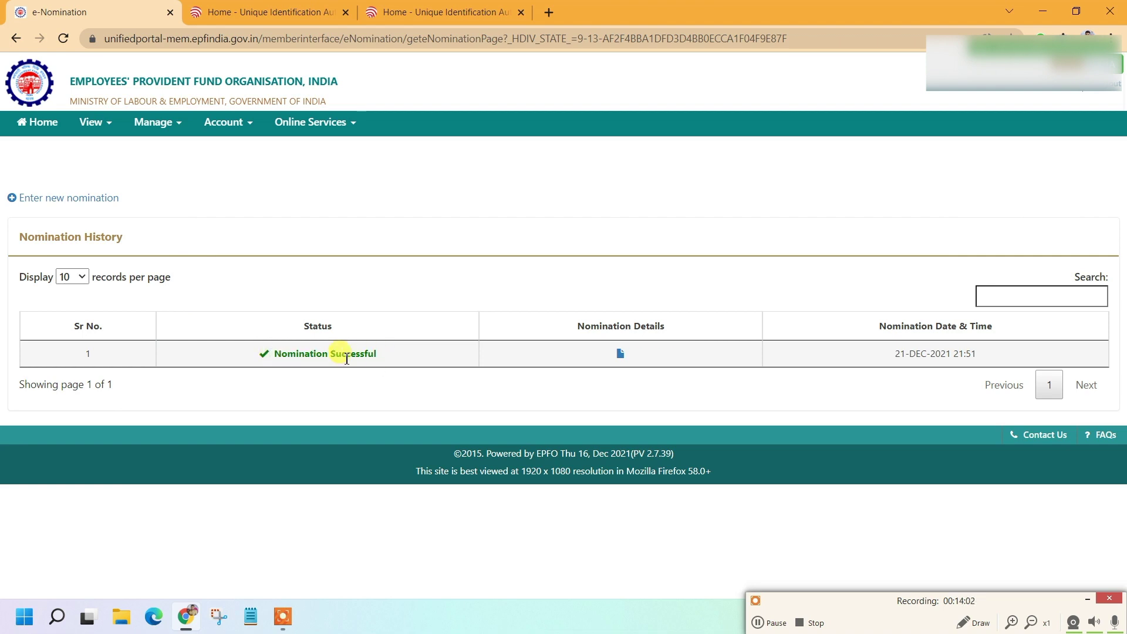